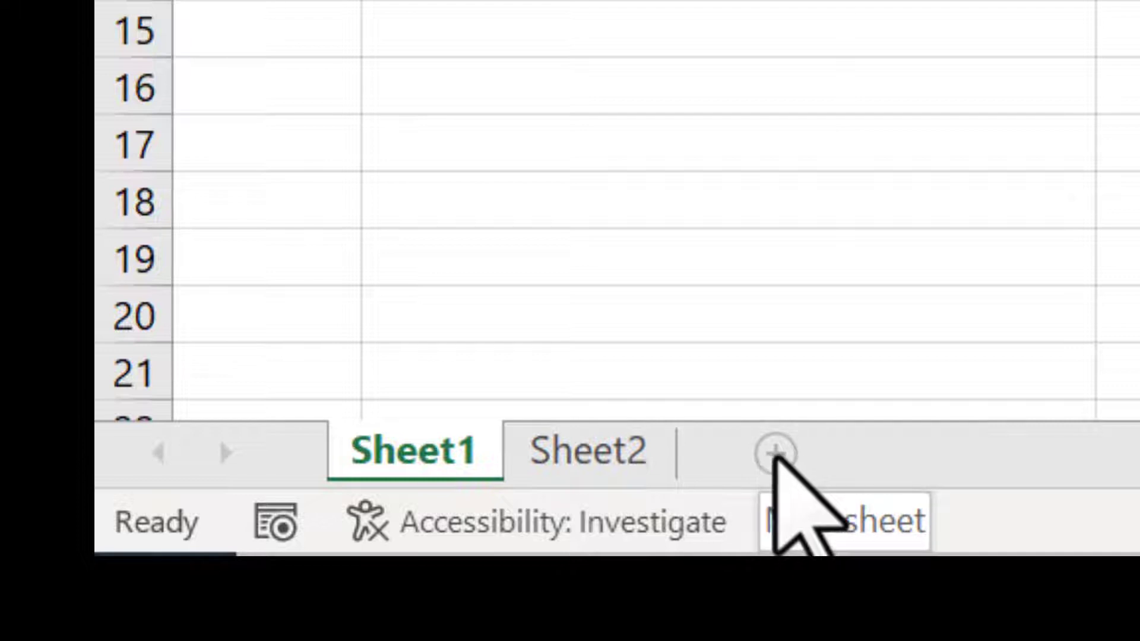
Step: Add a new worksheet, move it after Sheet2, and return to Sheet1
left_click(775, 454)
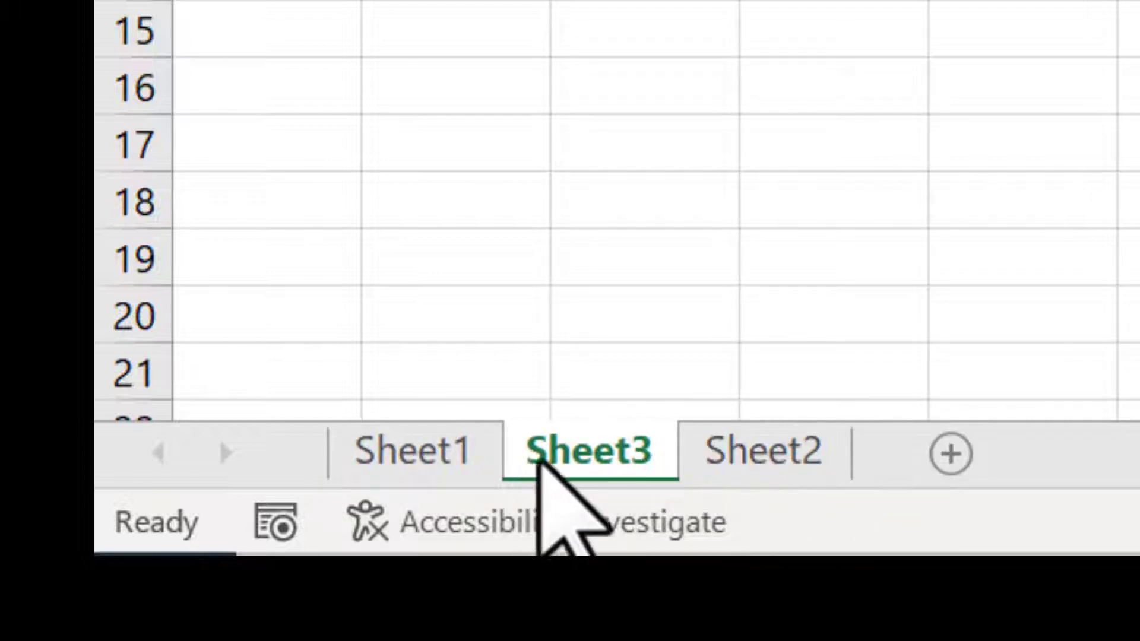
left_click_drag(538, 457, 885, 475)
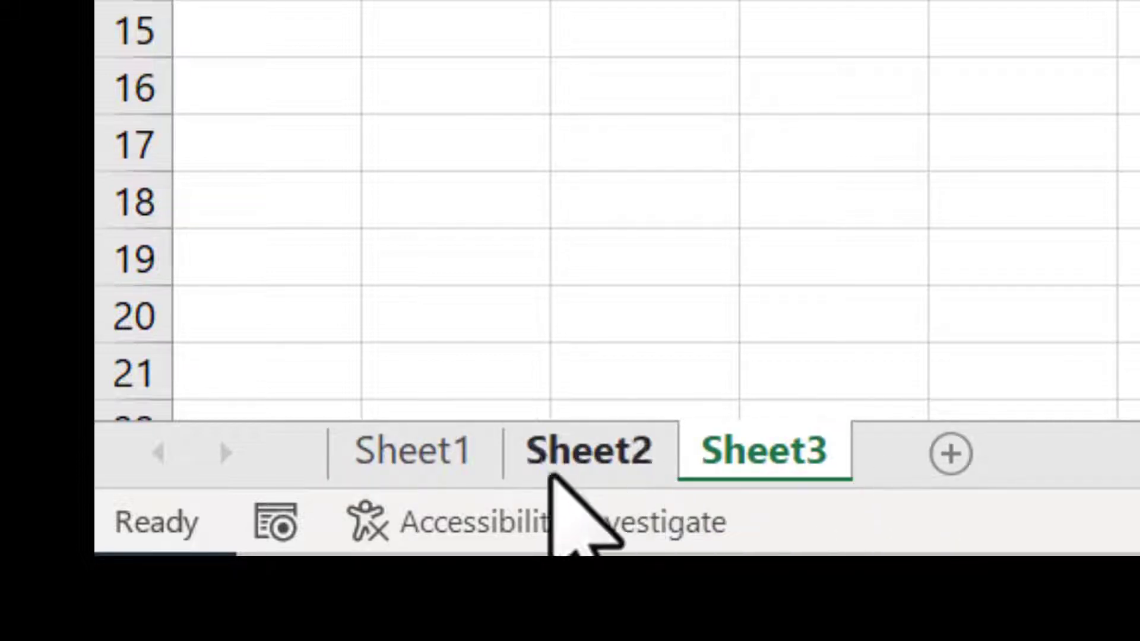
left_click(392, 457)
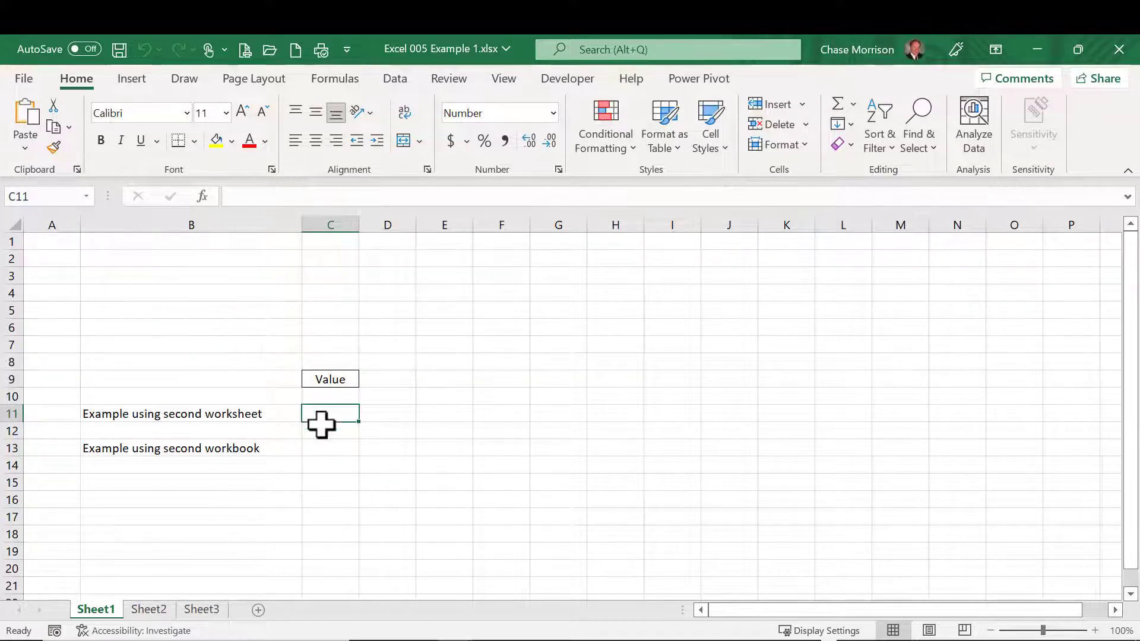
Step: Enter =Sheet2!D2 in Sheet1 cell C11 and fill the formula across row 11
left_click(264, 197)
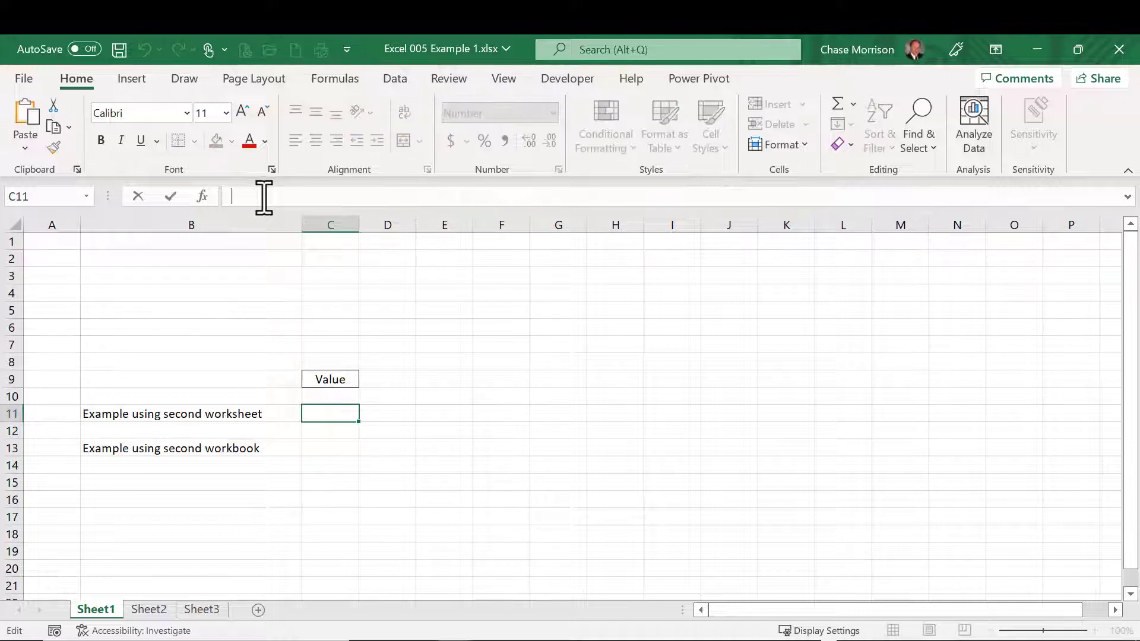
type("=")
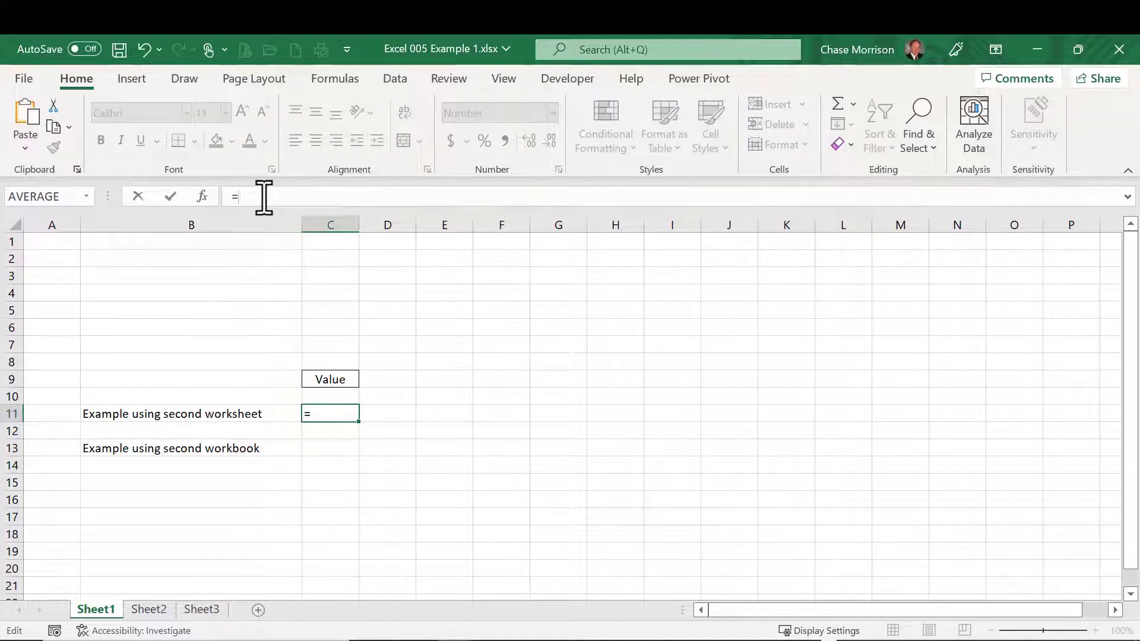
left_click(148, 611)
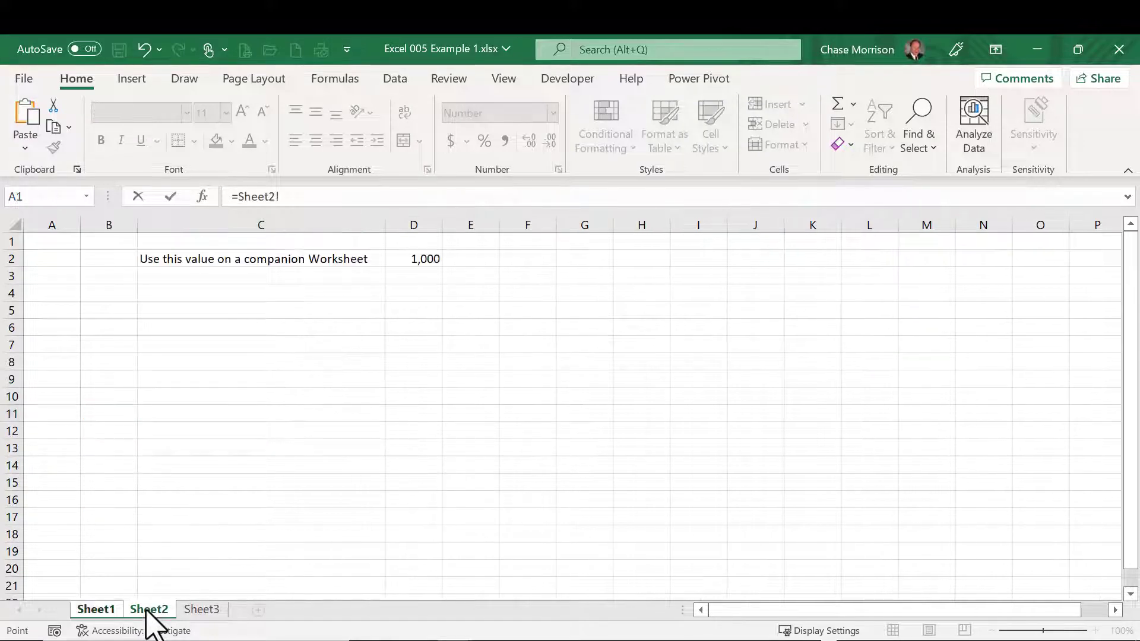
left_click(409, 258)
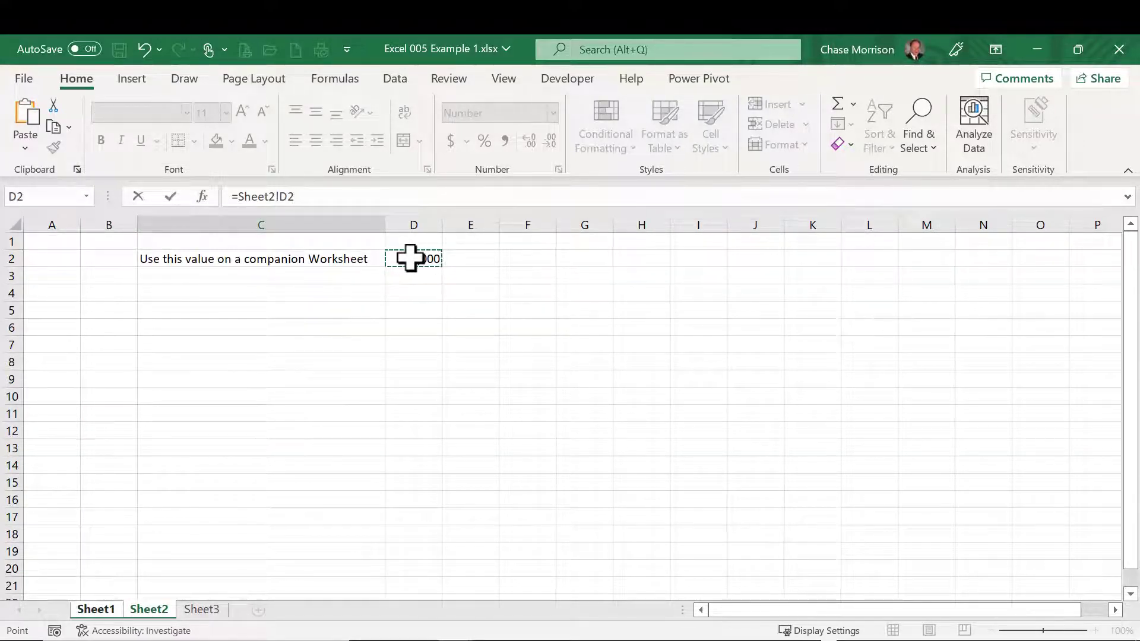
key("ctrl+Return")
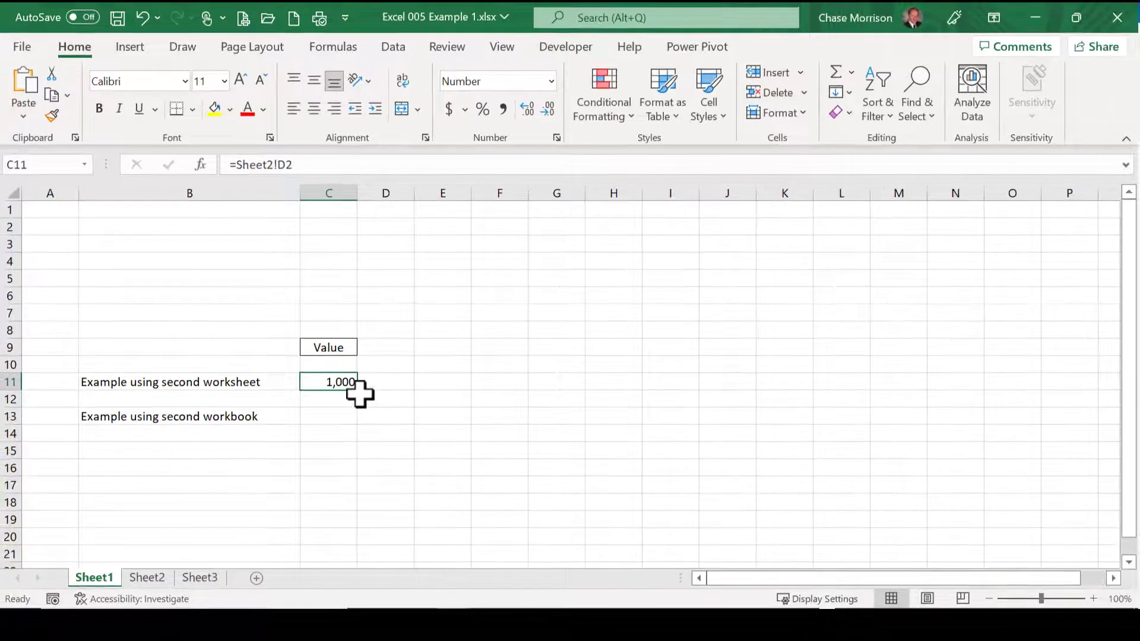
left_click_drag(358, 391, 527, 393)
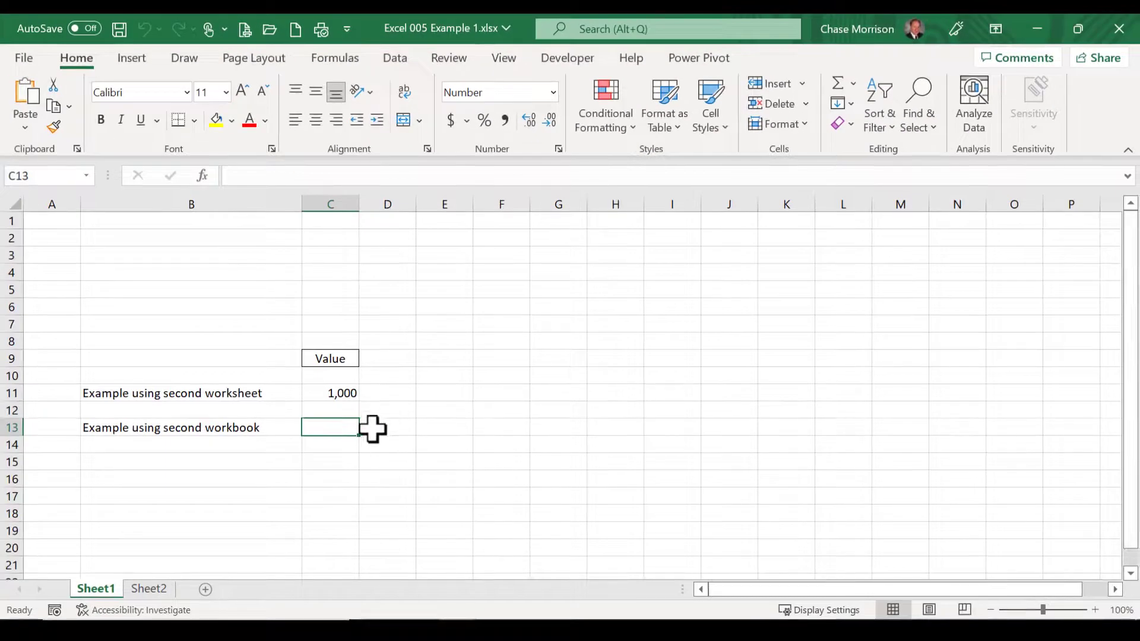
Step: Inspect the 2022 Sales cell D8 in the workbook Excel 005 Example 2.xlsx, and return to Excel 005 Example 1.xlsx
left_click(1037, 31)
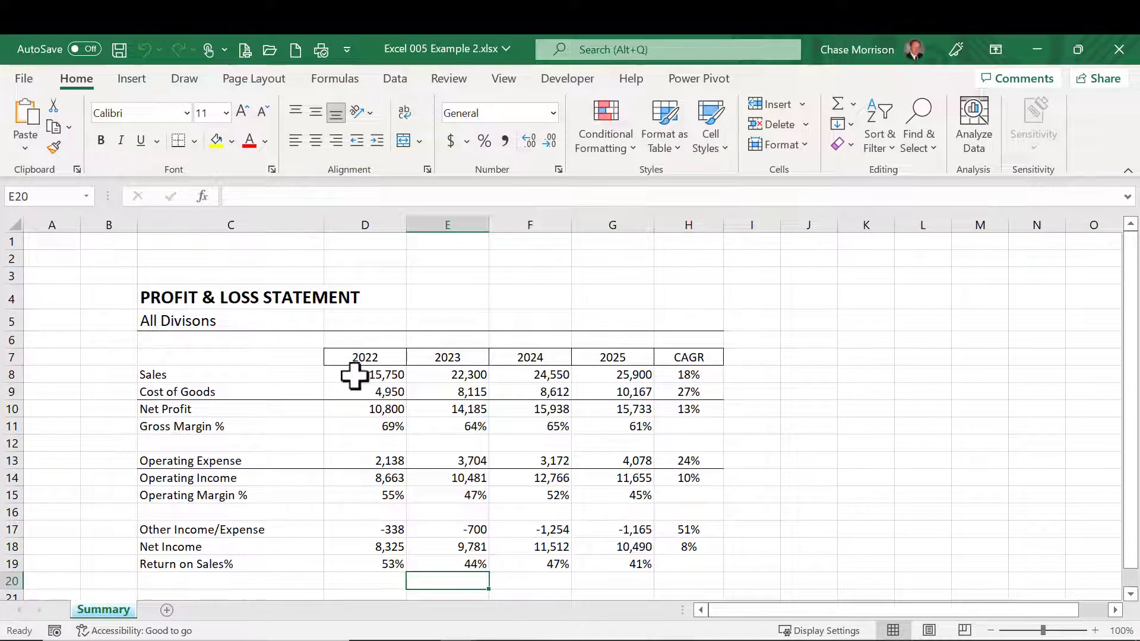
left_click(354, 374)
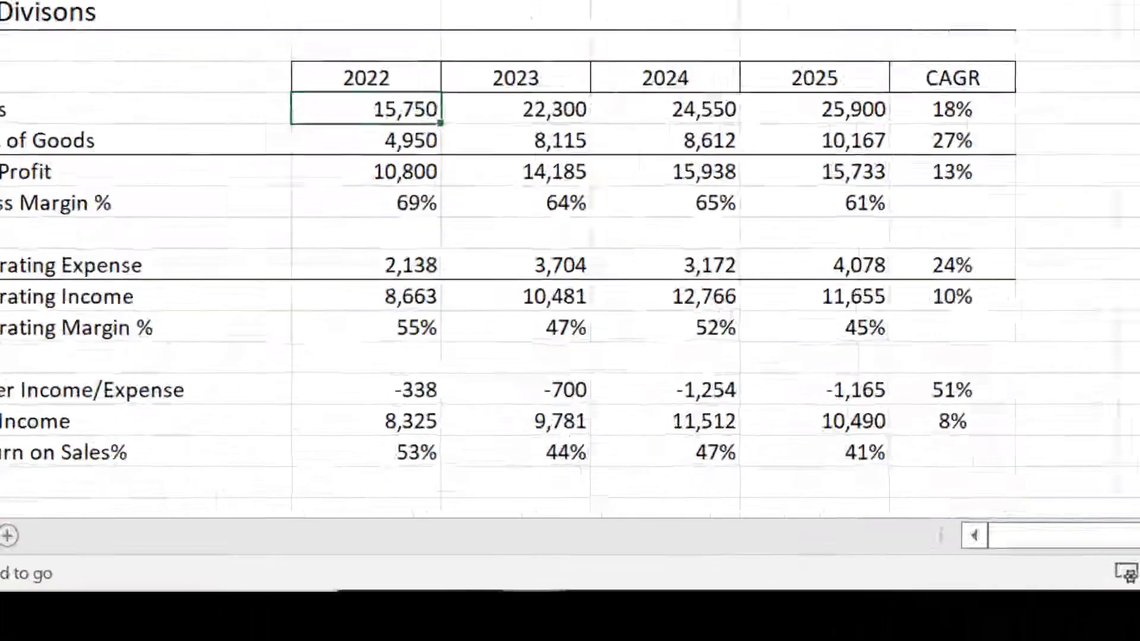
mouse_move(457, 640)
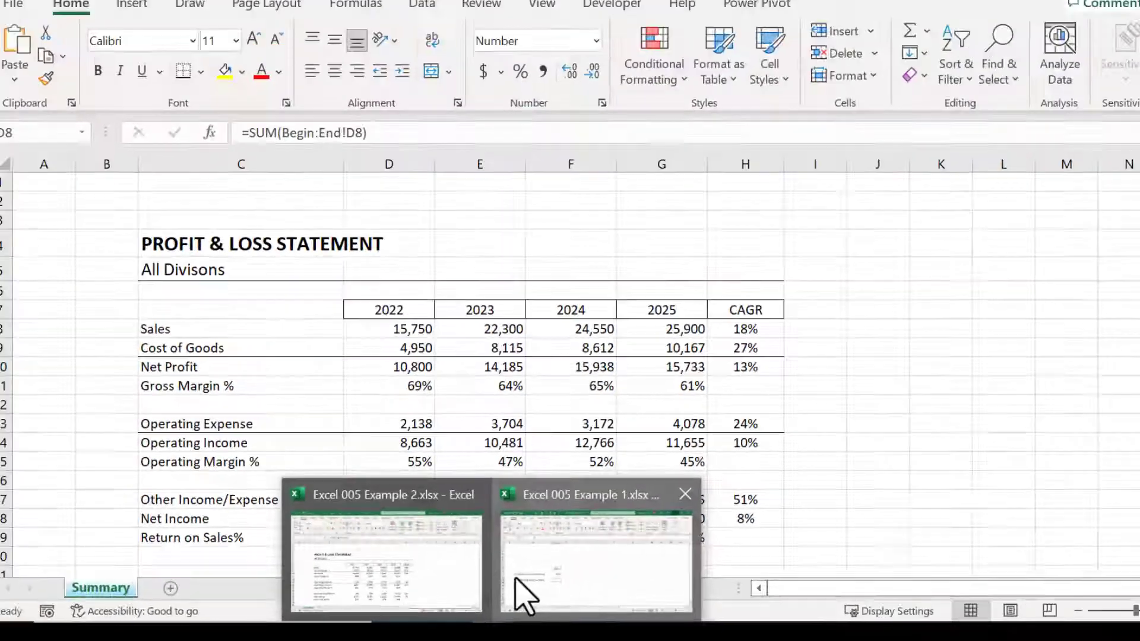
left_click(689, 445)
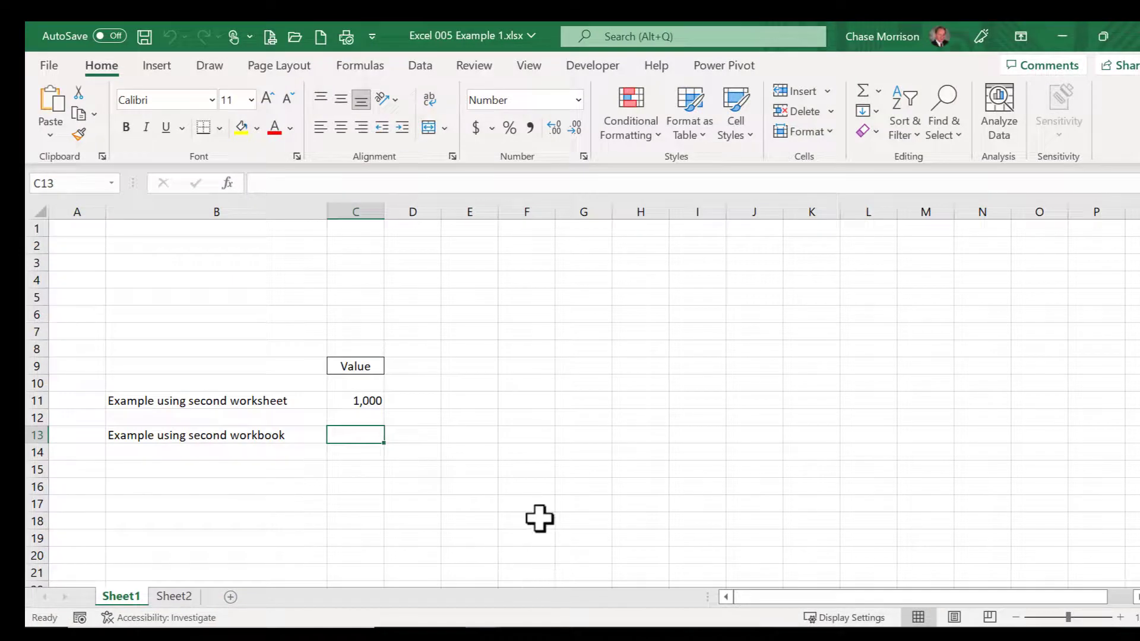
Step: Link cell C13 to the 2022 Sales cell $D$8 on the Summary sheet of Excel 005 Example 2.xlsx
left_click(268, 184)
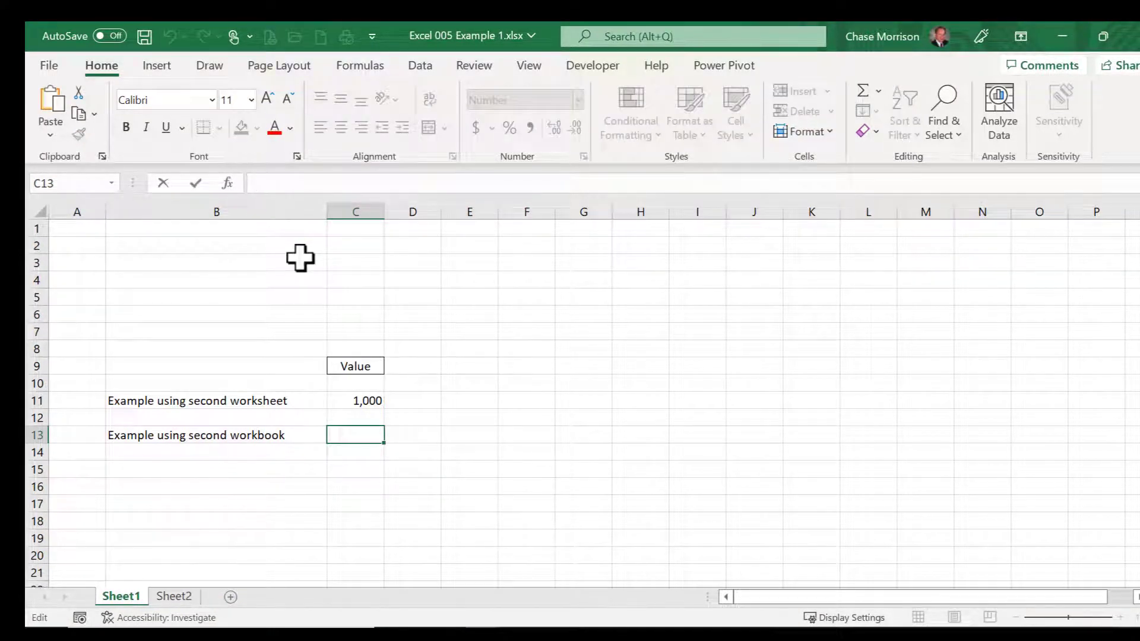
type("=")
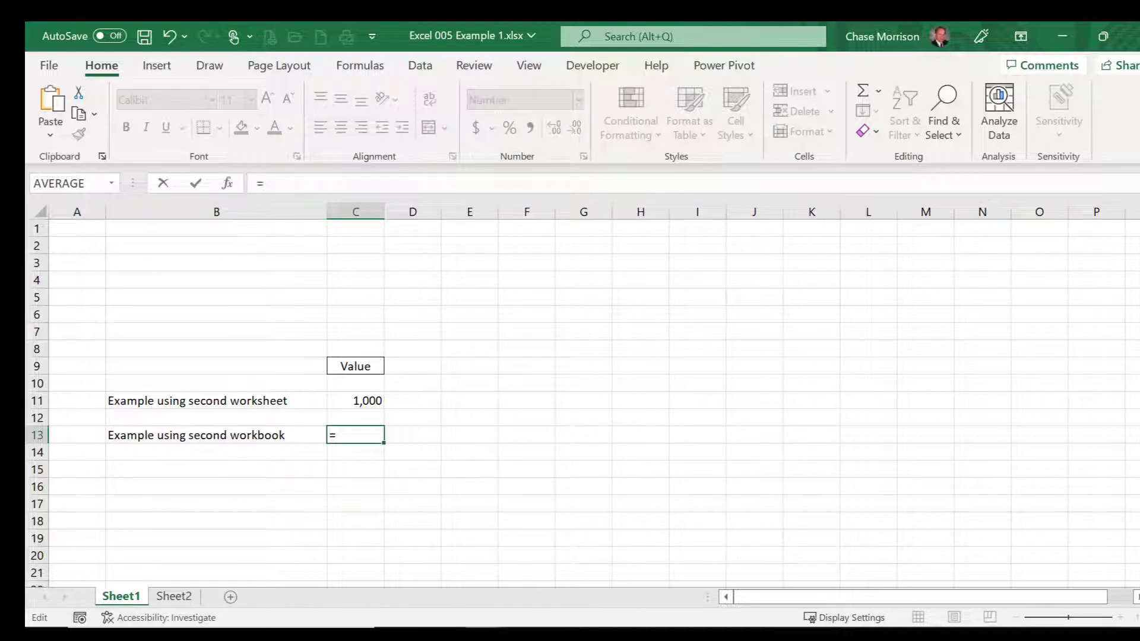
mouse_move(483, 635)
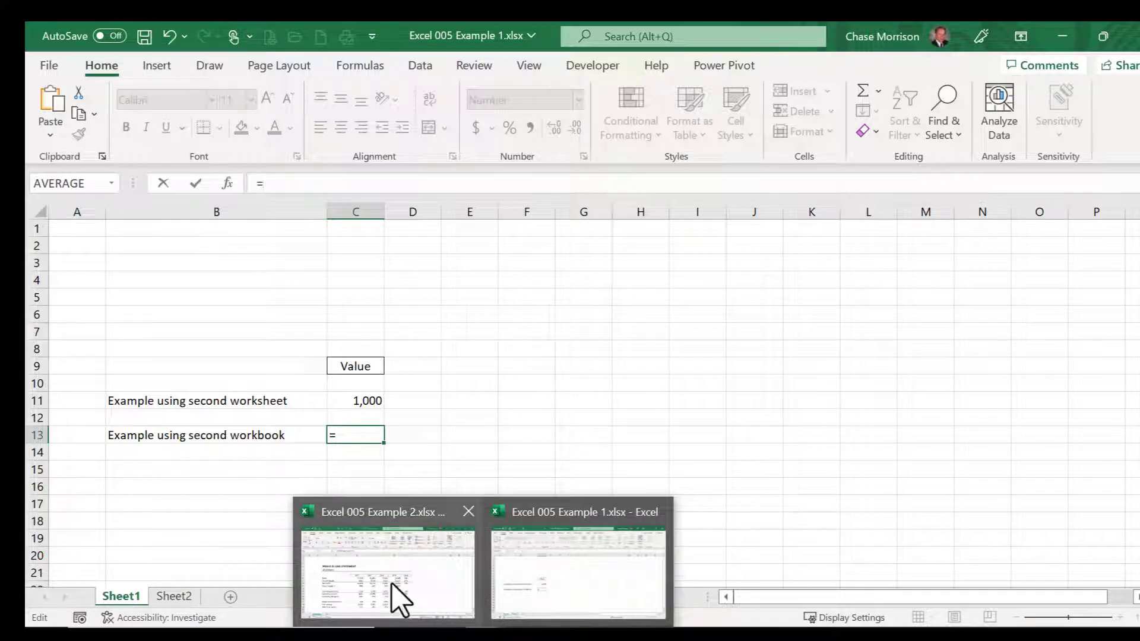
mouse_move(394, 600)
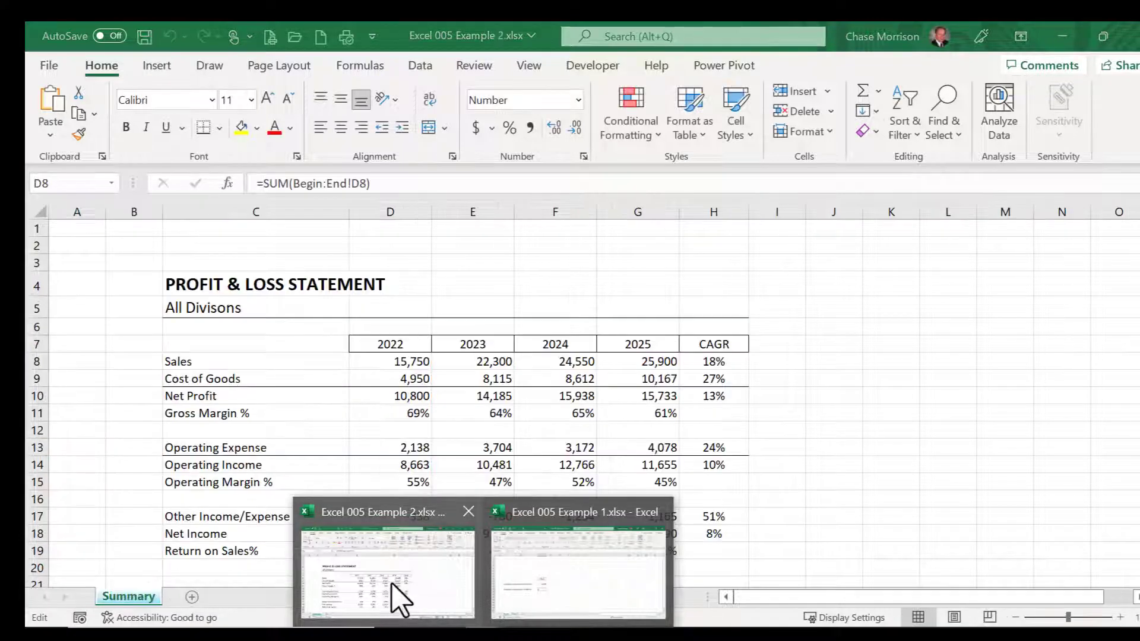
left_click(358, 552)
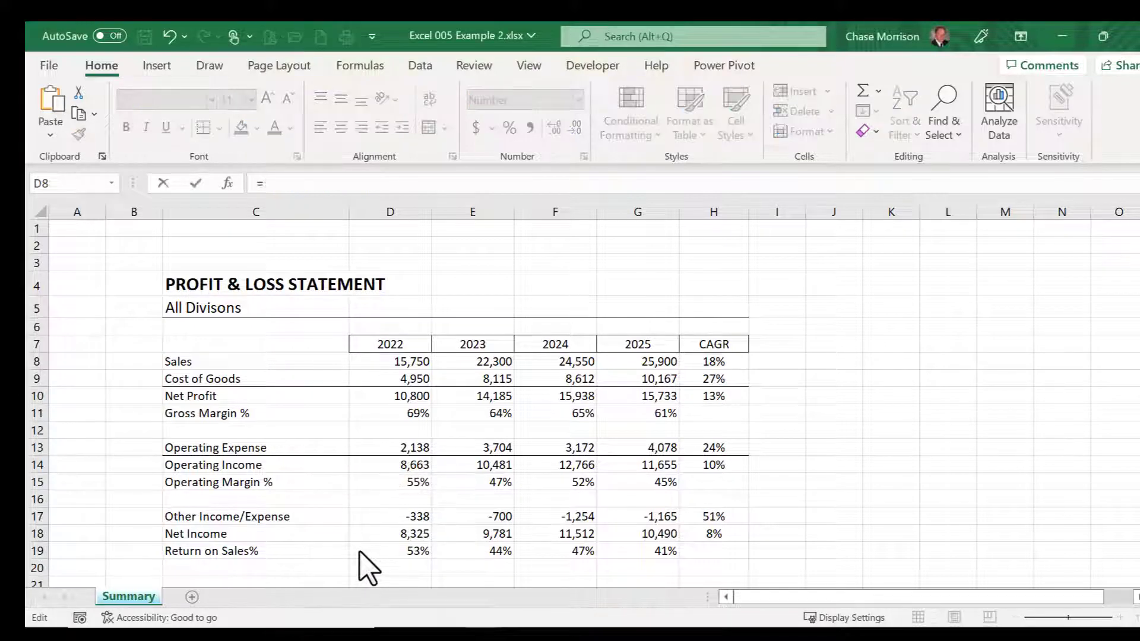
left_click(396, 361)
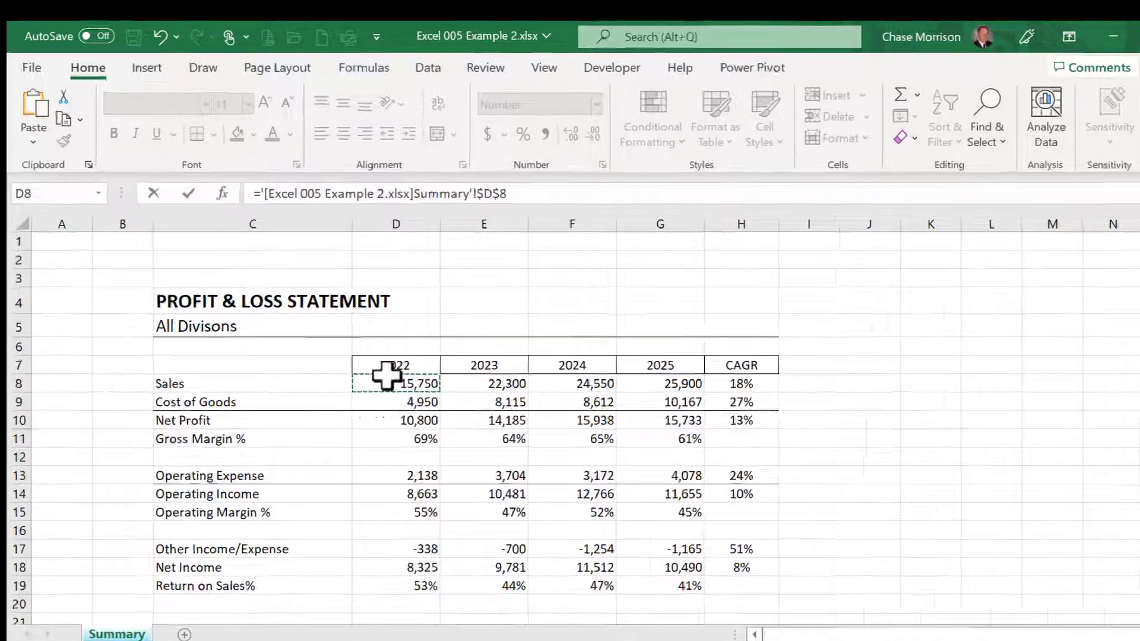
key("Return")
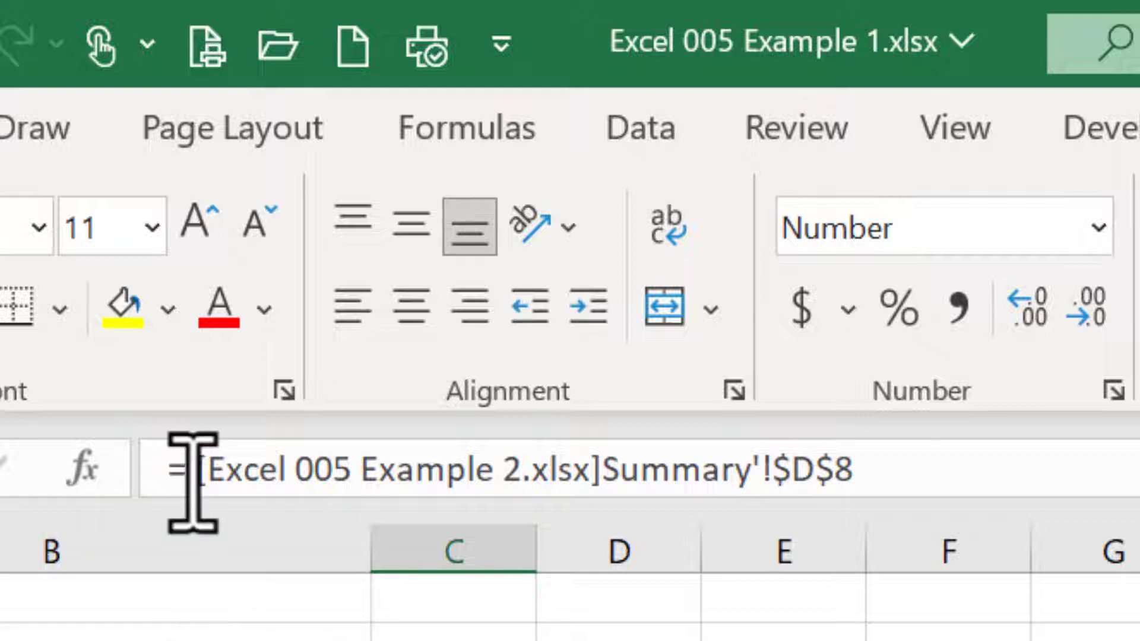
Step: Examine the workbook name, sheet name and cell reference parts of the external link formula in C13
left_click_drag(198, 469, 592, 474)
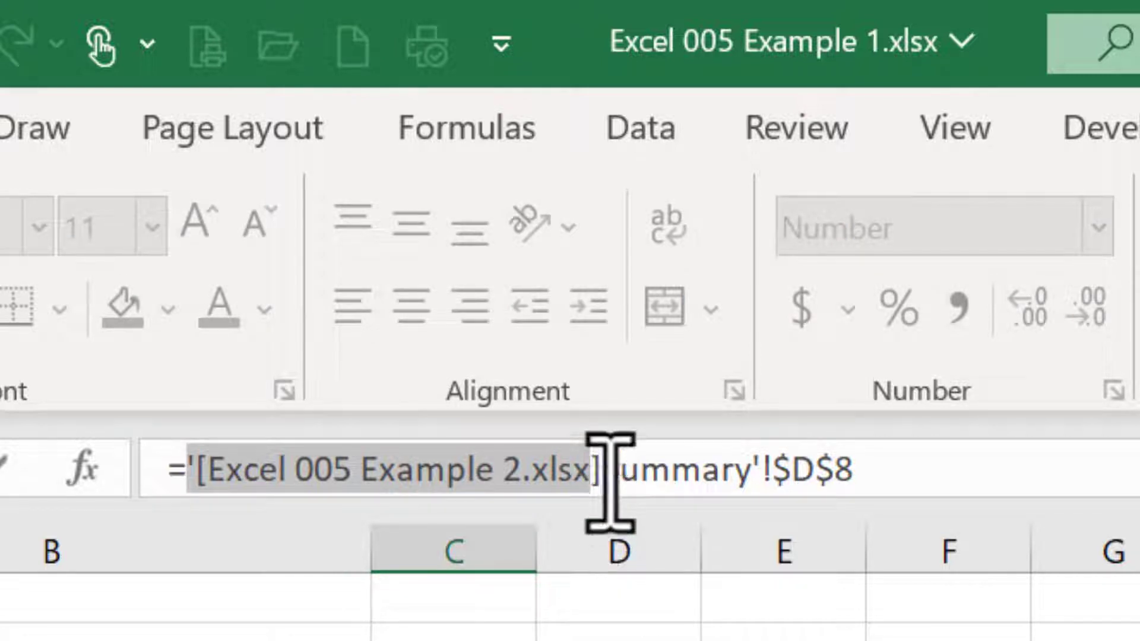
left_click_drag(603, 479, 763, 475)
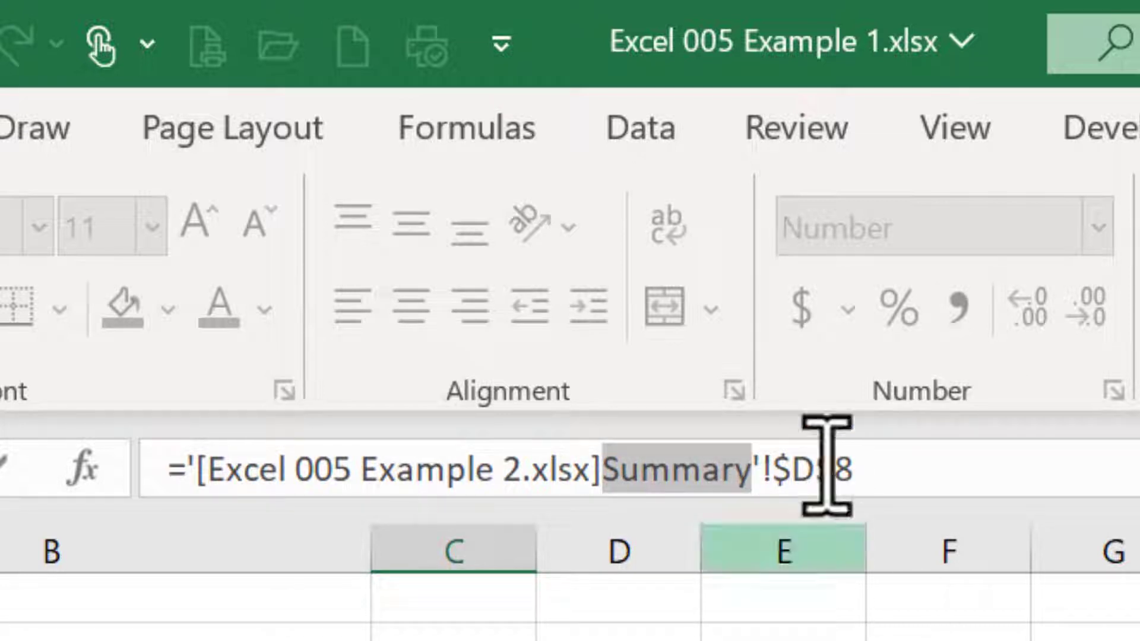
left_click(930, 457)
left_click_drag(930, 458, 786, 475)
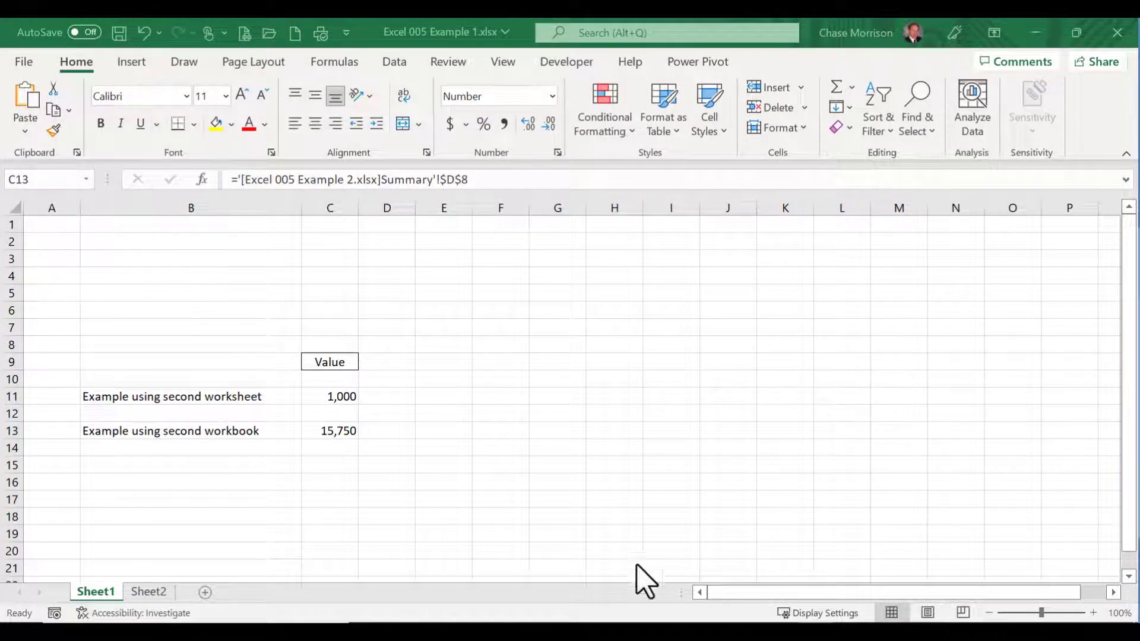
Step: Fill the C13 formula with its absolute reference across to G13 and check the copy in D13
left_click(328, 424)
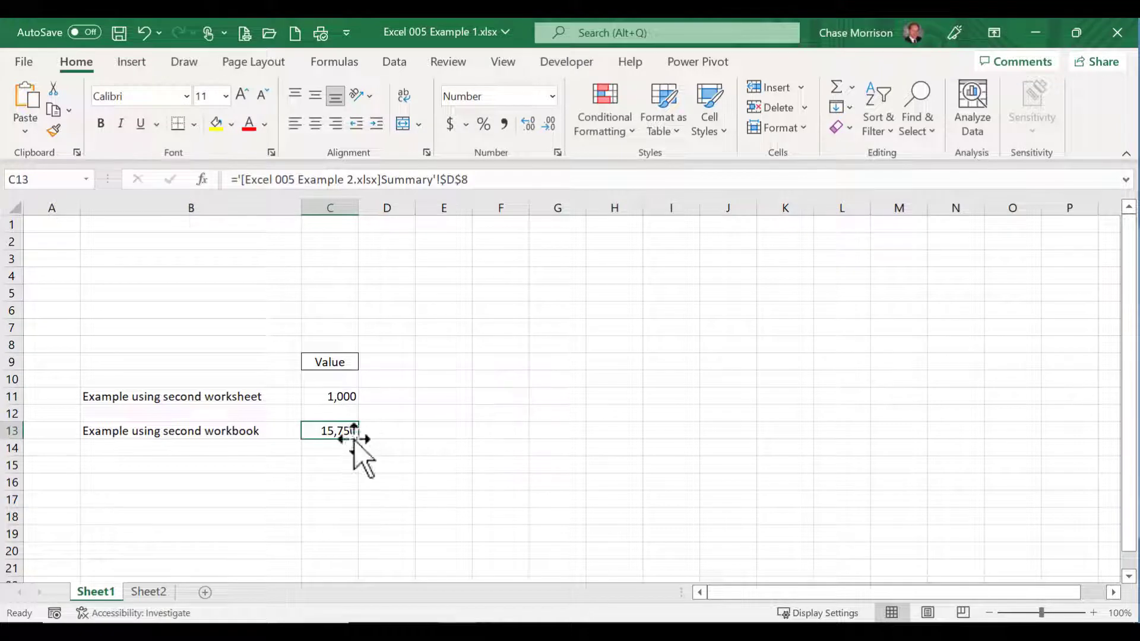
left_click_drag(360, 443, 563, 431)
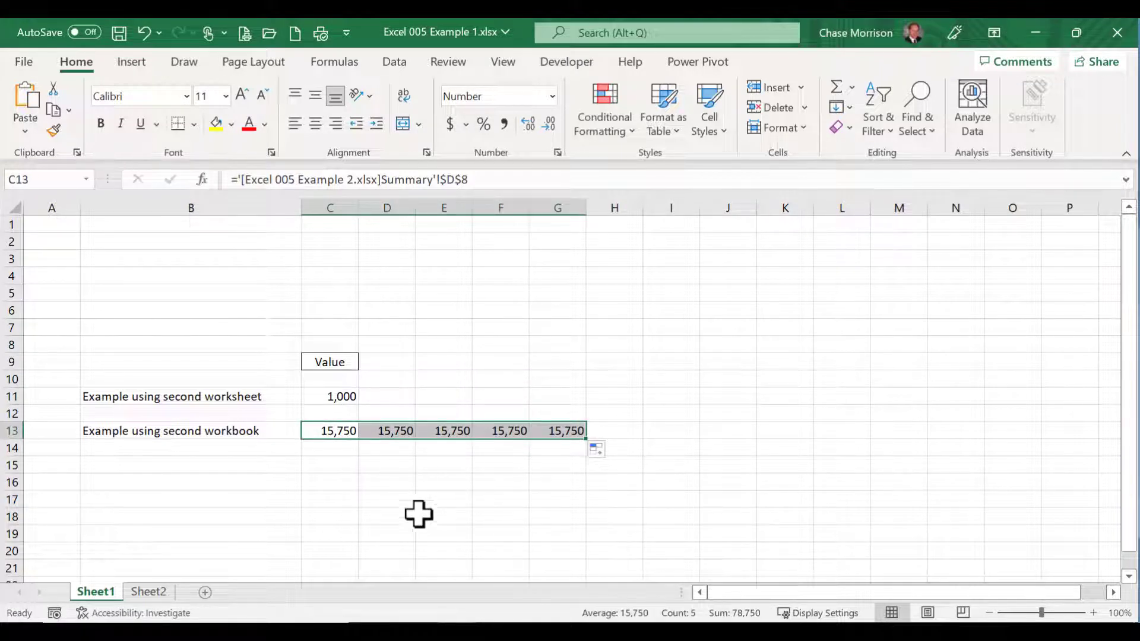
left_click(383, 432)
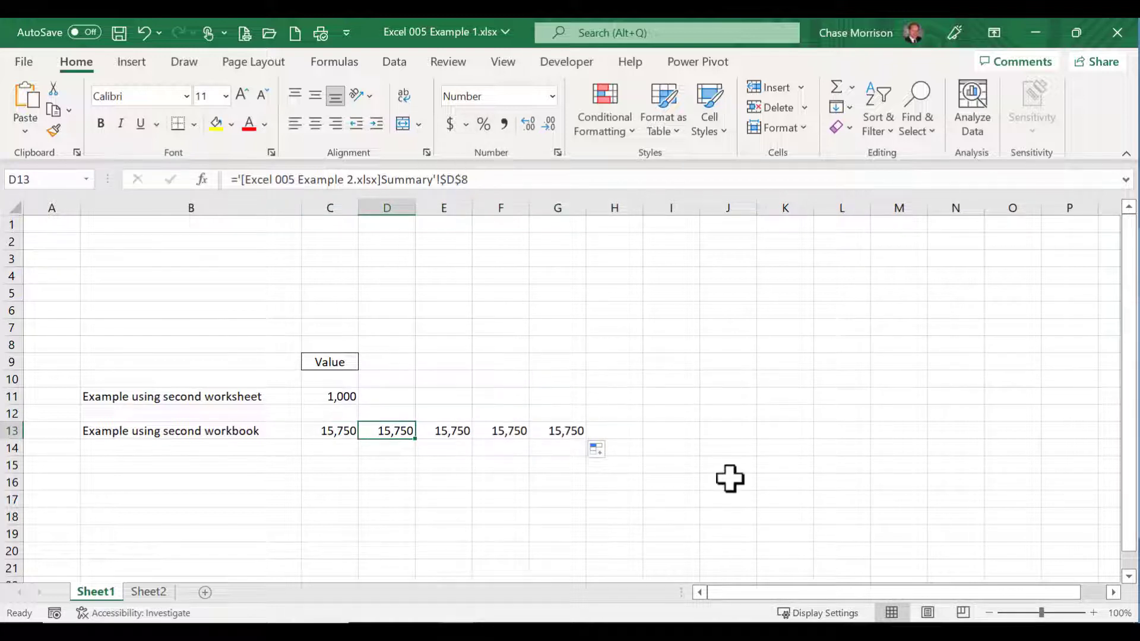
Step: Change the absolute reference $D$8 in the C13 link formula to the relative reference D8
left_click(315, 430)
left_click(471, 178)
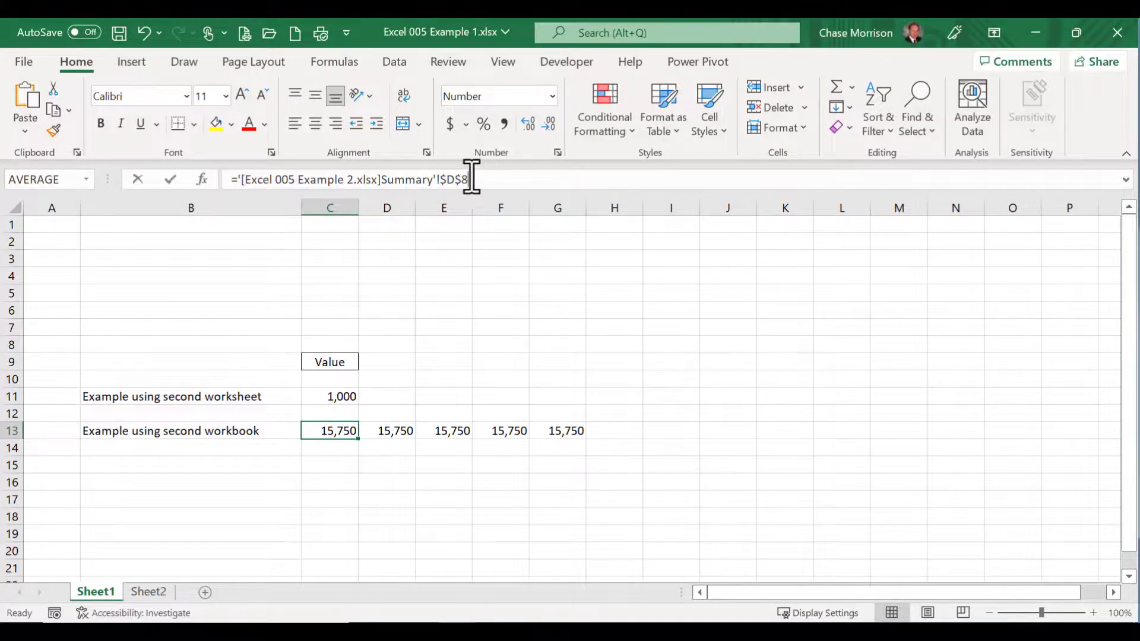
left_click_drag(470, 178, 444, 180)
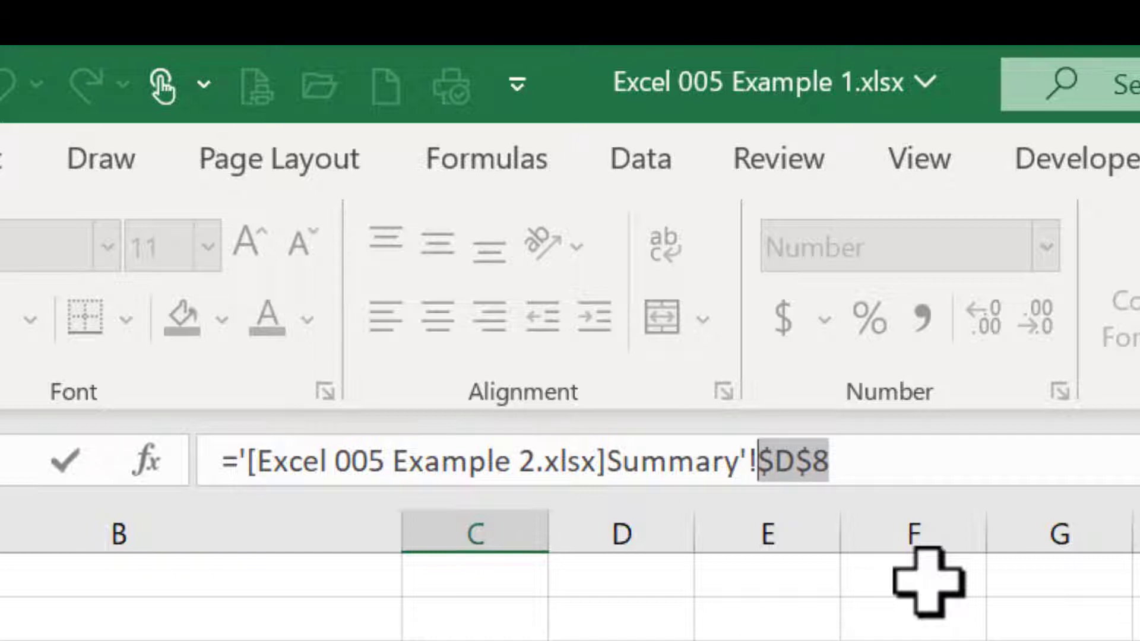
key("F4")
key("F4")
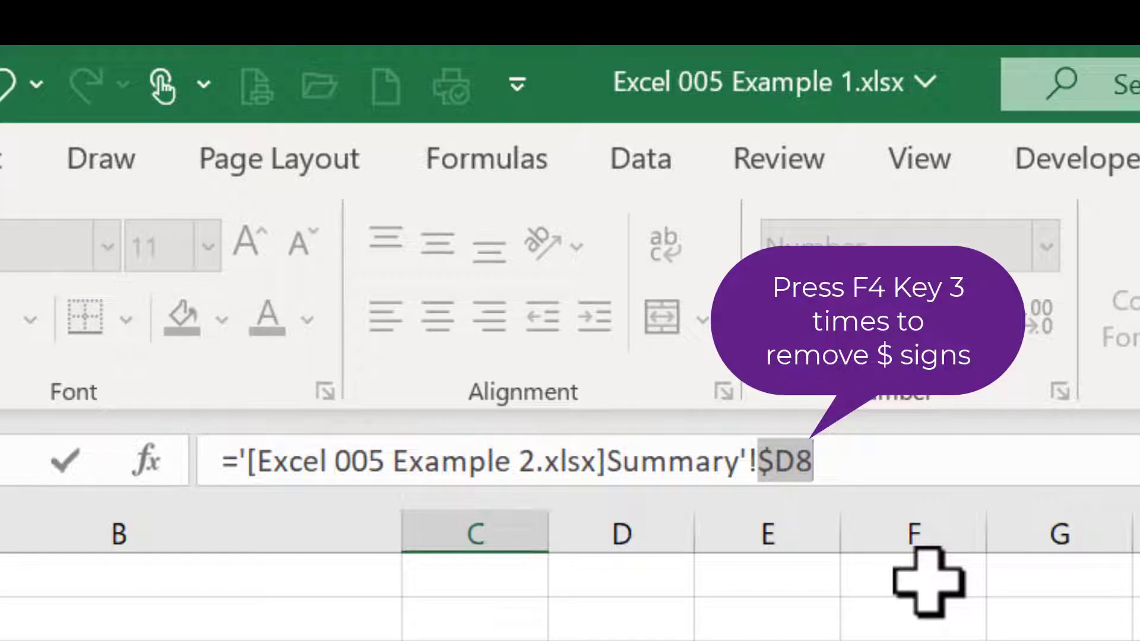
key("F4")
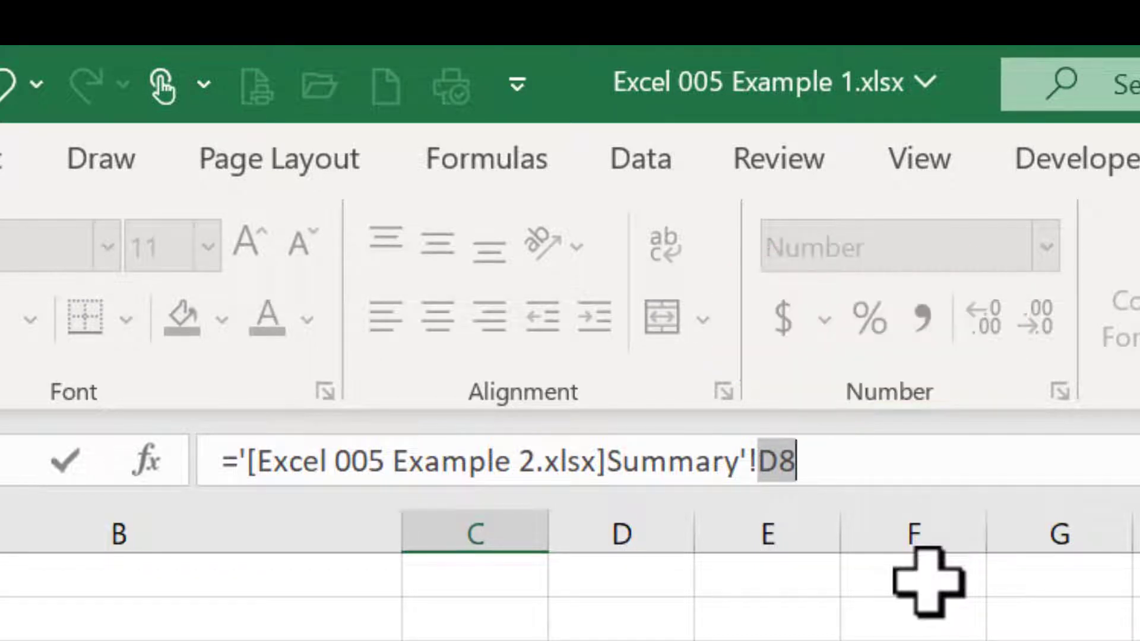
key("ctrl+Return")
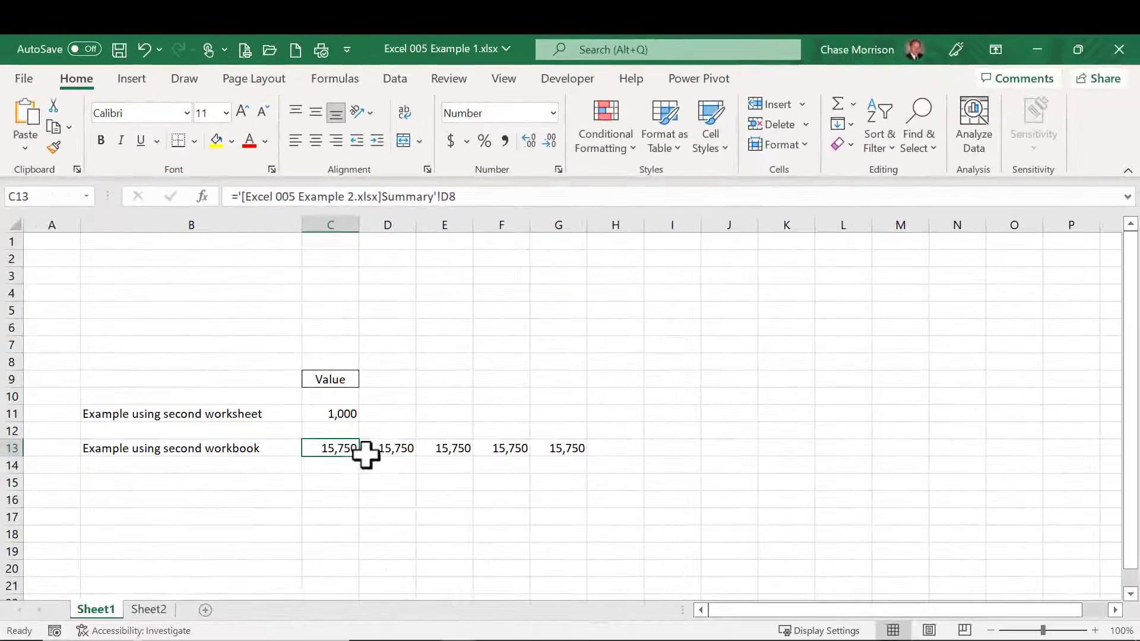
Step: Fill the relative link formula from C13 across to G13 and check the formulas in D13 through G13
left_click_drag(361, 456, 580, 461)
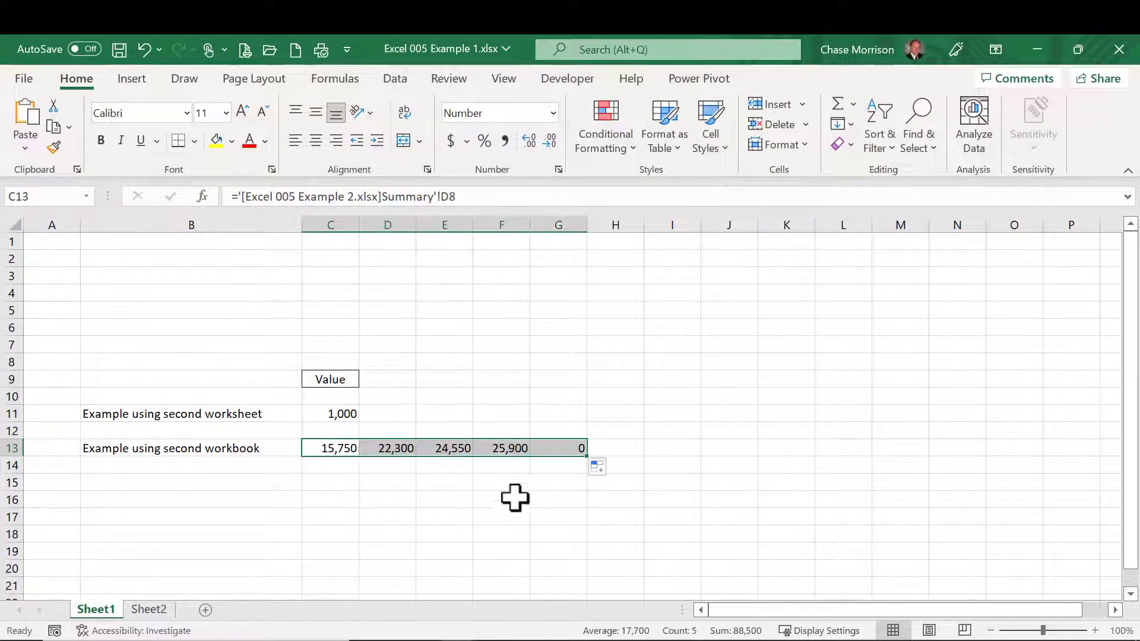
left_click(387, 448)
left_click(439, 447)
left_click(503, 449)
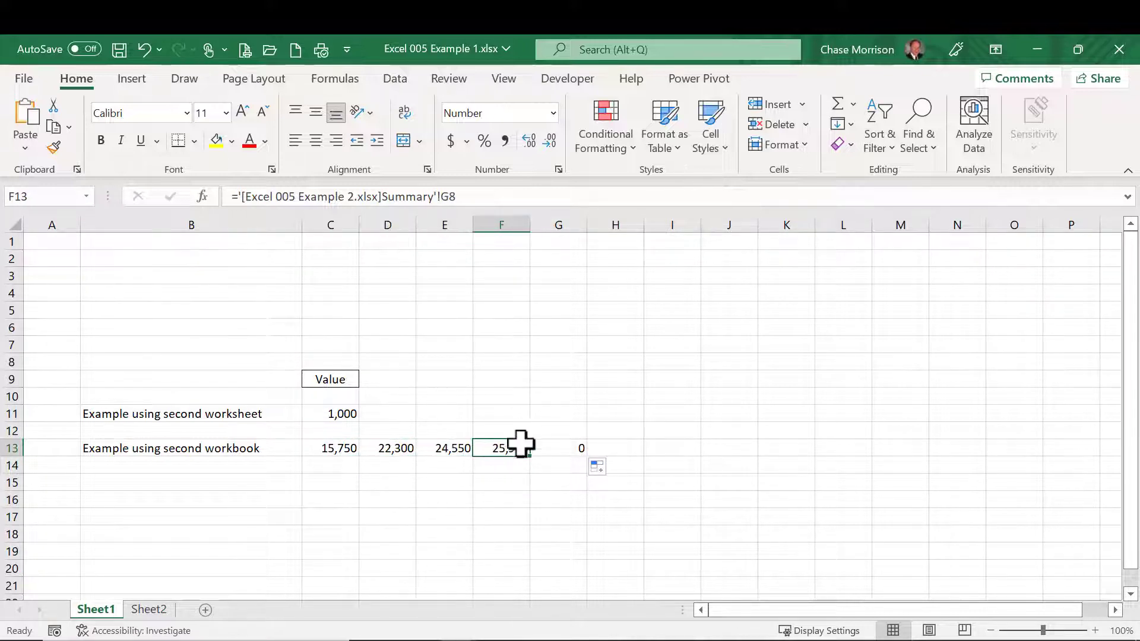
left_click(547, 448)
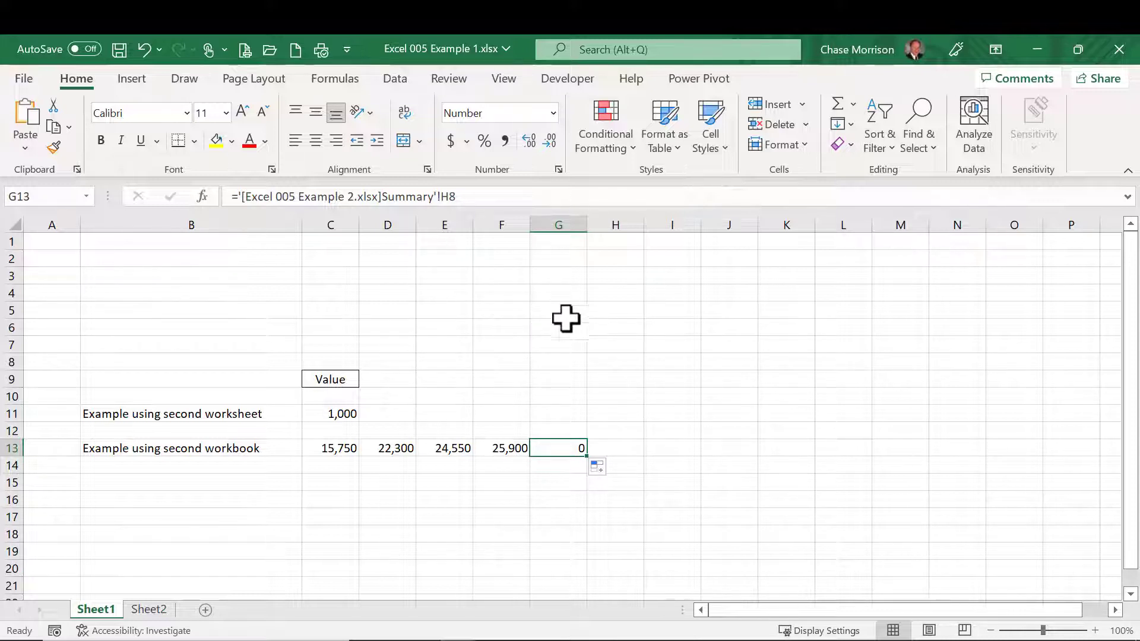
left_click(487, 198)
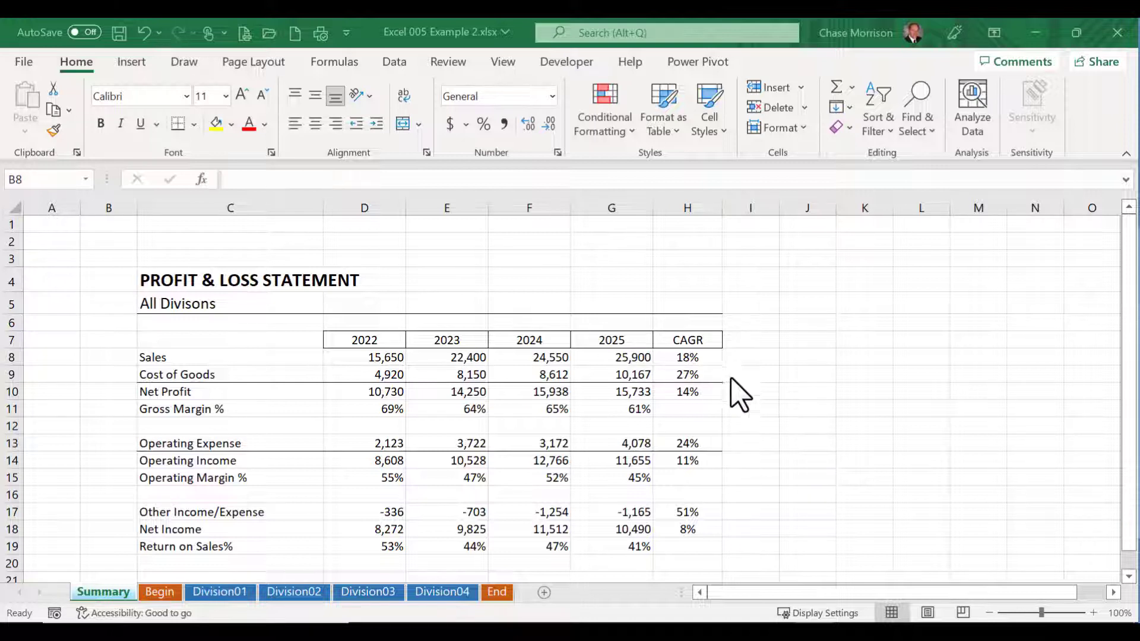
Step: Review the All Divisions heading on the Summary sheet and the statements on the Division01 through Division04 sheets
left_click(153, 304)
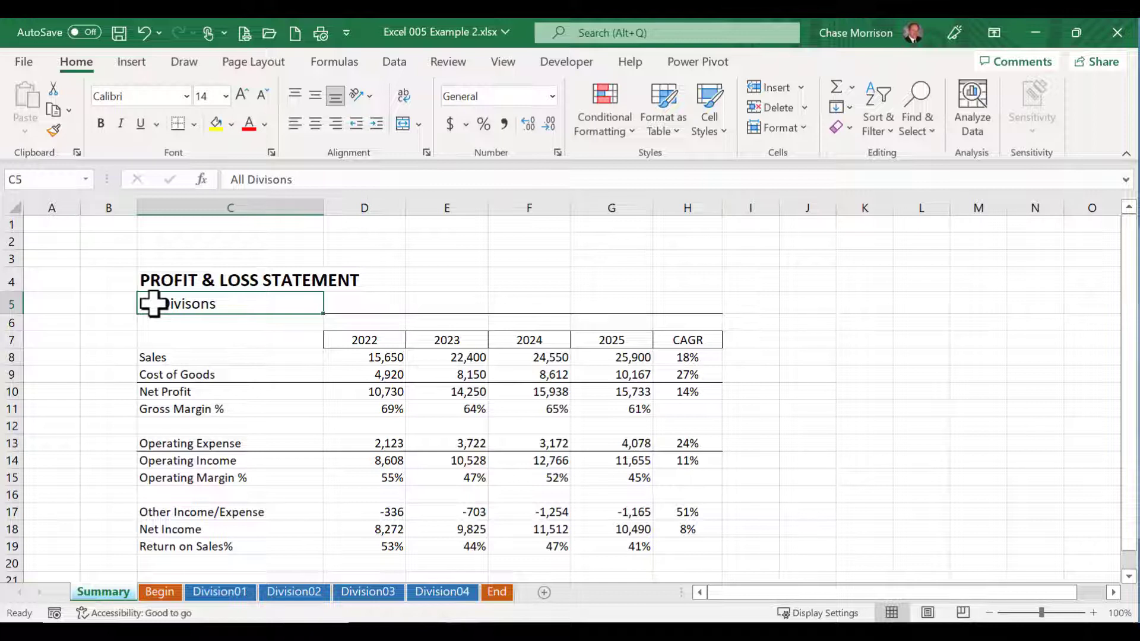
left_click(221, 593)
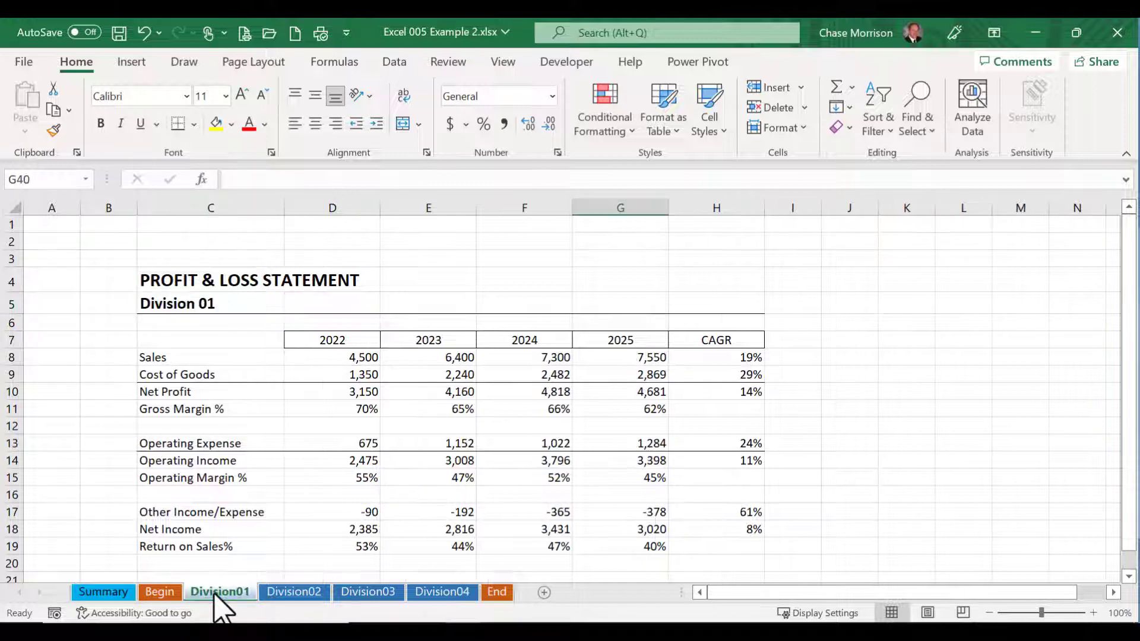
left_click(288, 591)
left_click(359, 591)
left_click(439, 592)
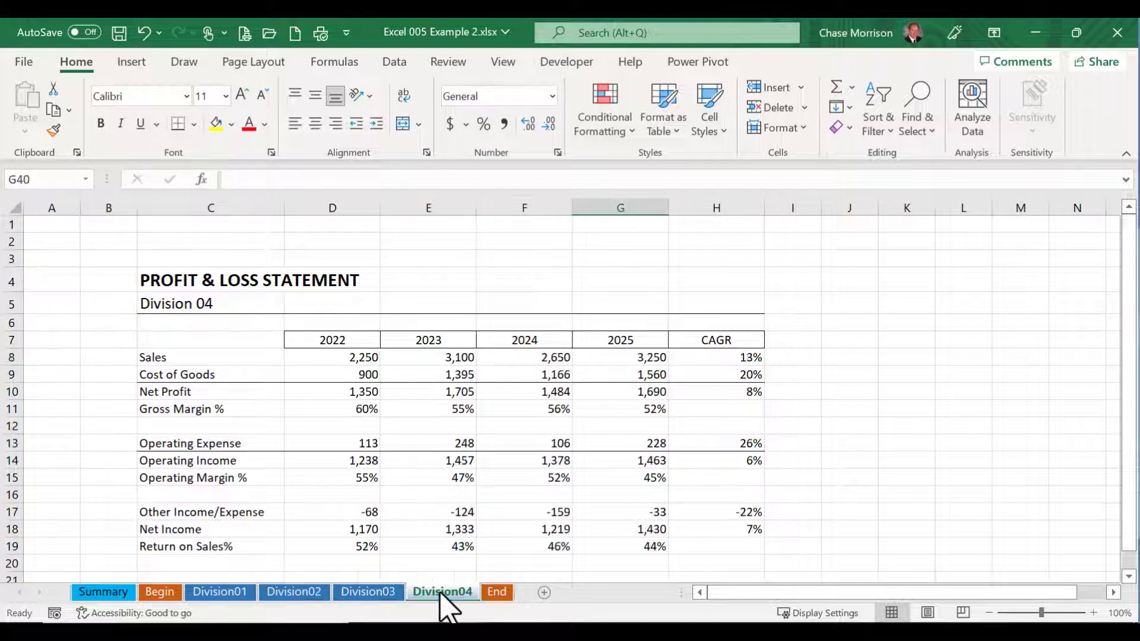
left_click(98, 591)
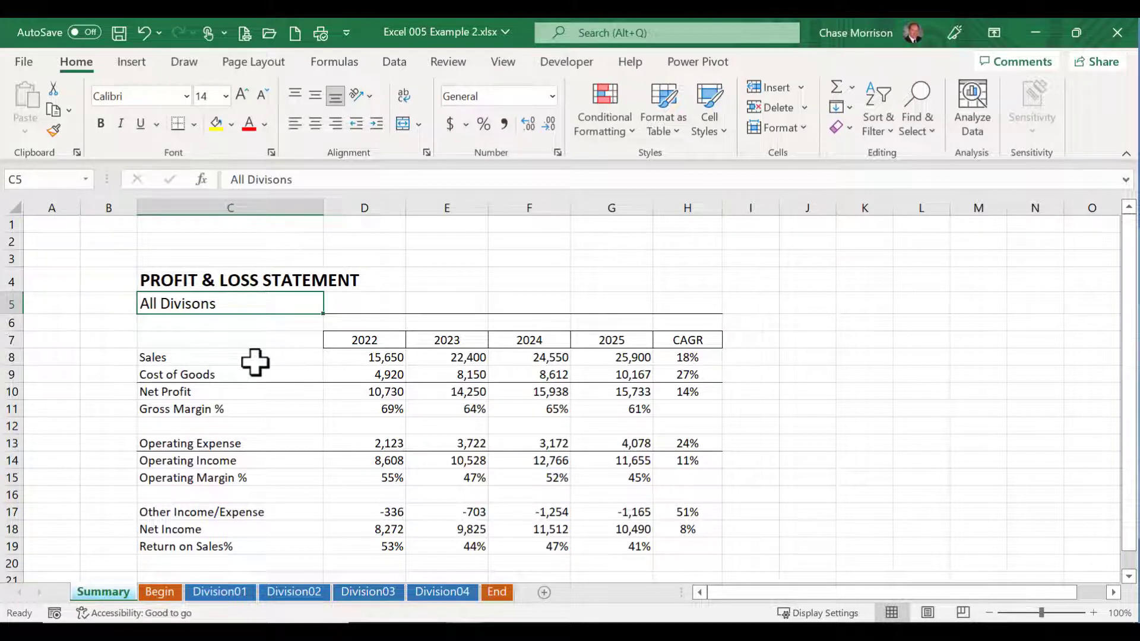
Step: Start a formula in Summary cell B8 that adds cell D8 of Division01 and cell D8 of Division02
left_click(106, 359)
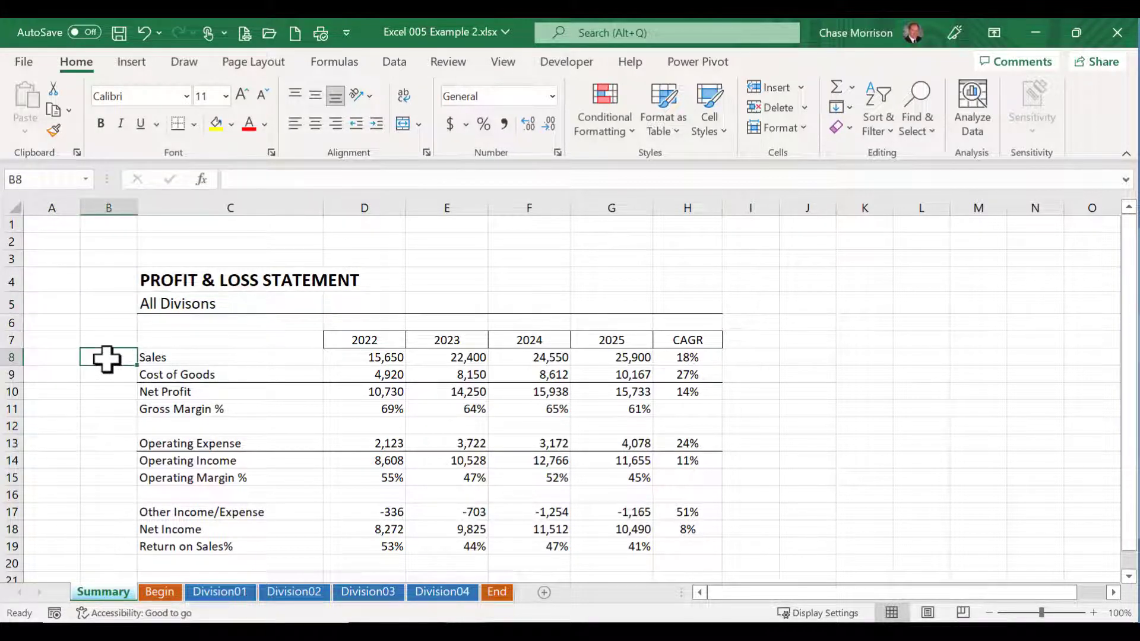
type("=")
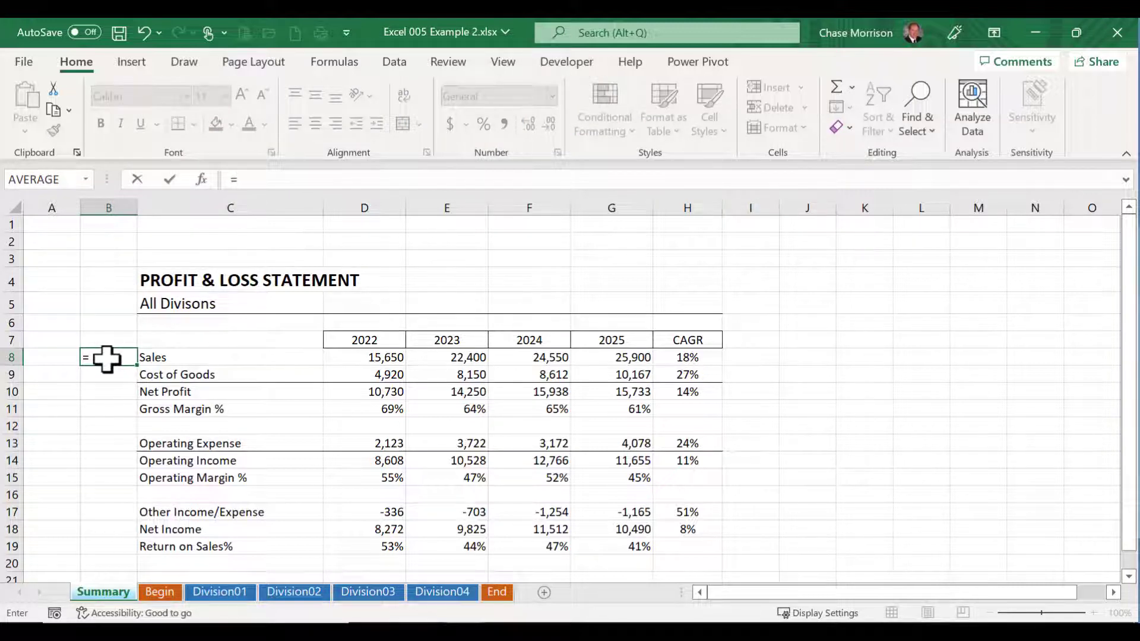
left_click(228, 592)
left_click(344, 356)
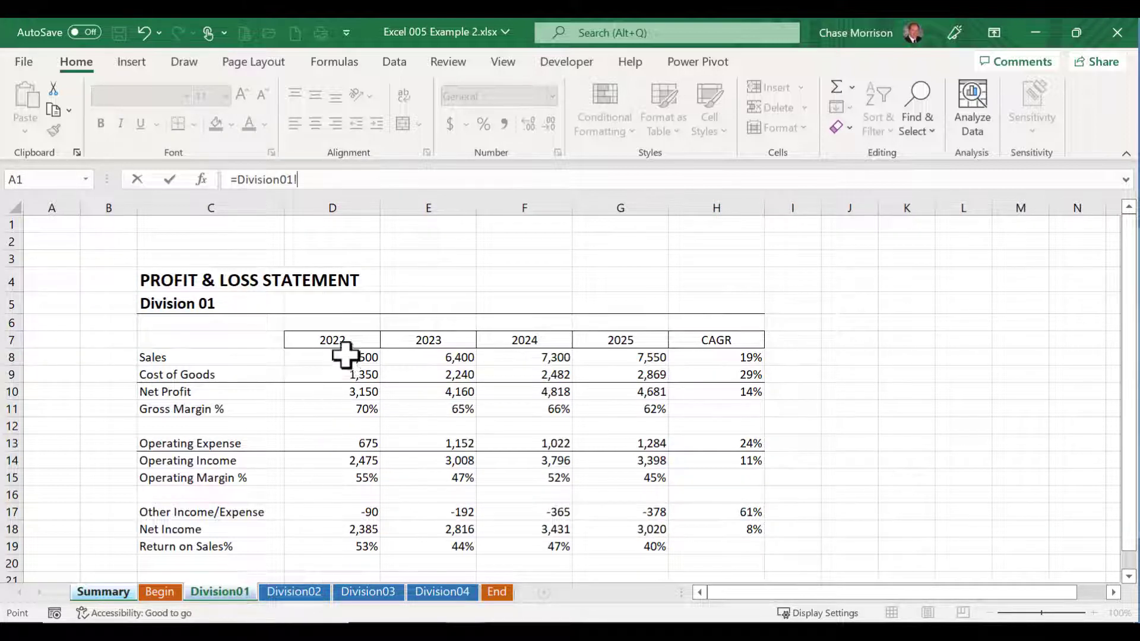
type("+")
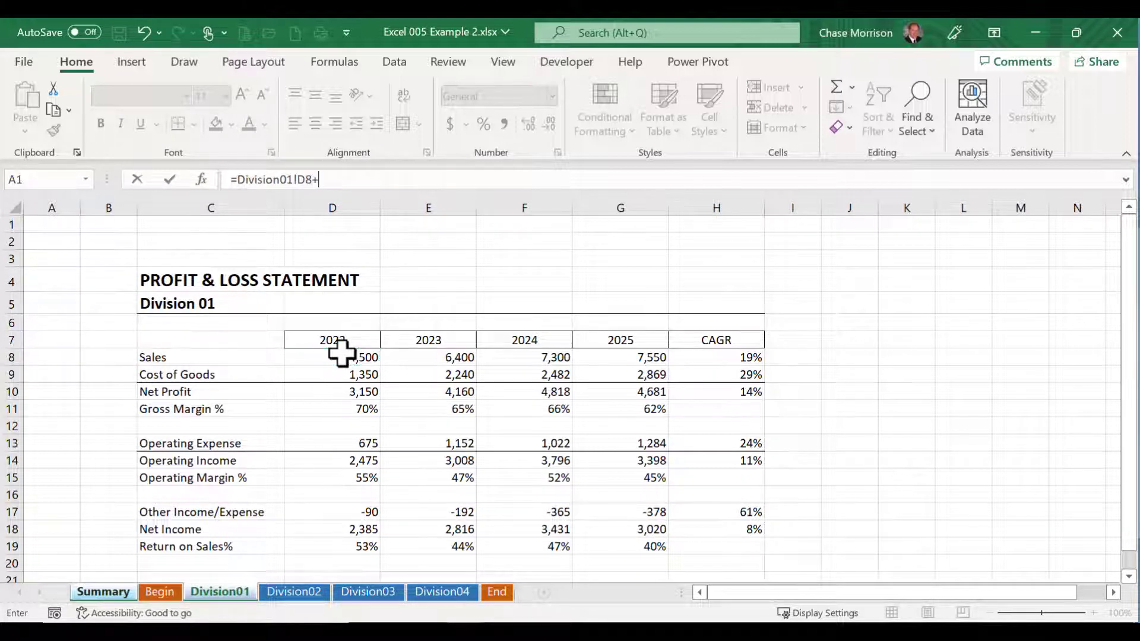
left_click(300, 591)
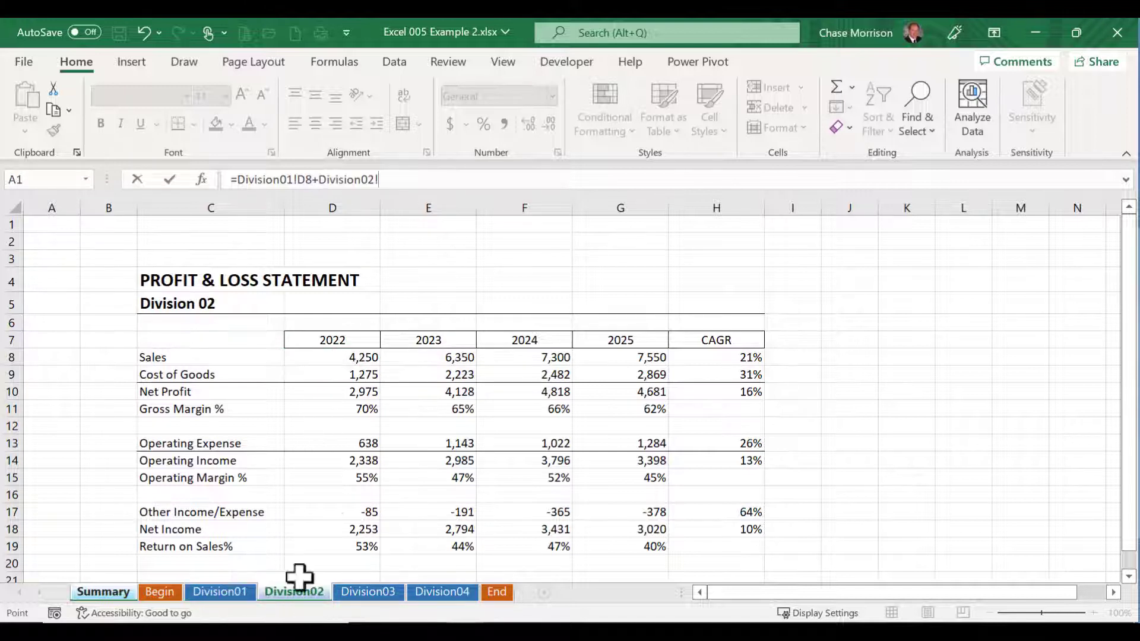
left_click(338, 363)
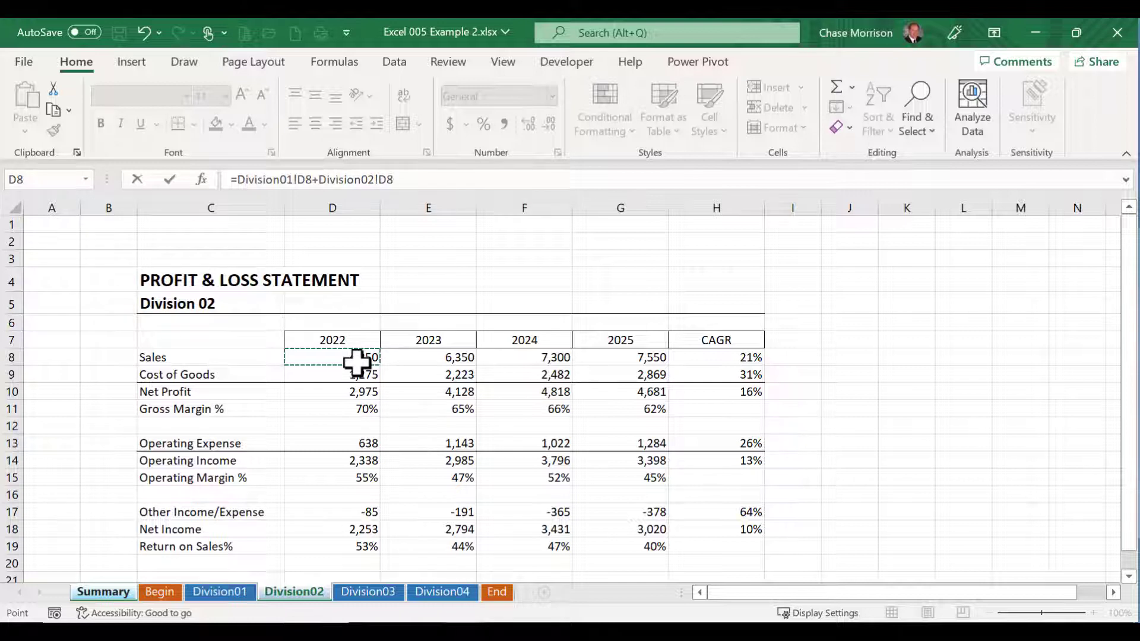
Step: Extend the B8 formula with cell D8 of Division03 and of Division04, and enter it
type("+")
left_click(369, 591)
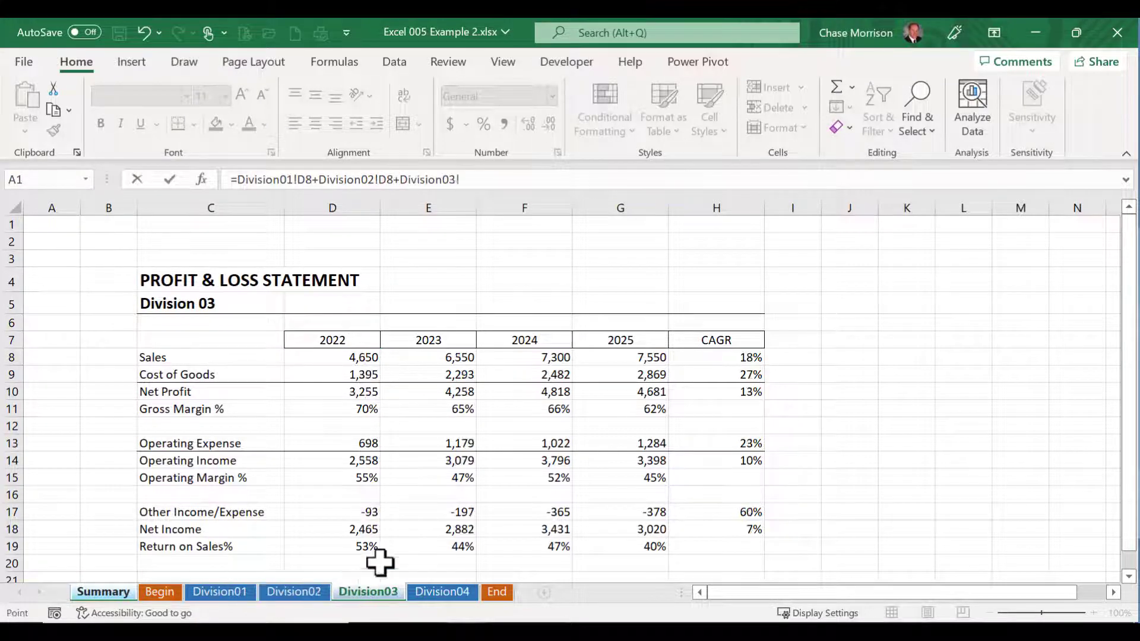
left_click(356, 359)
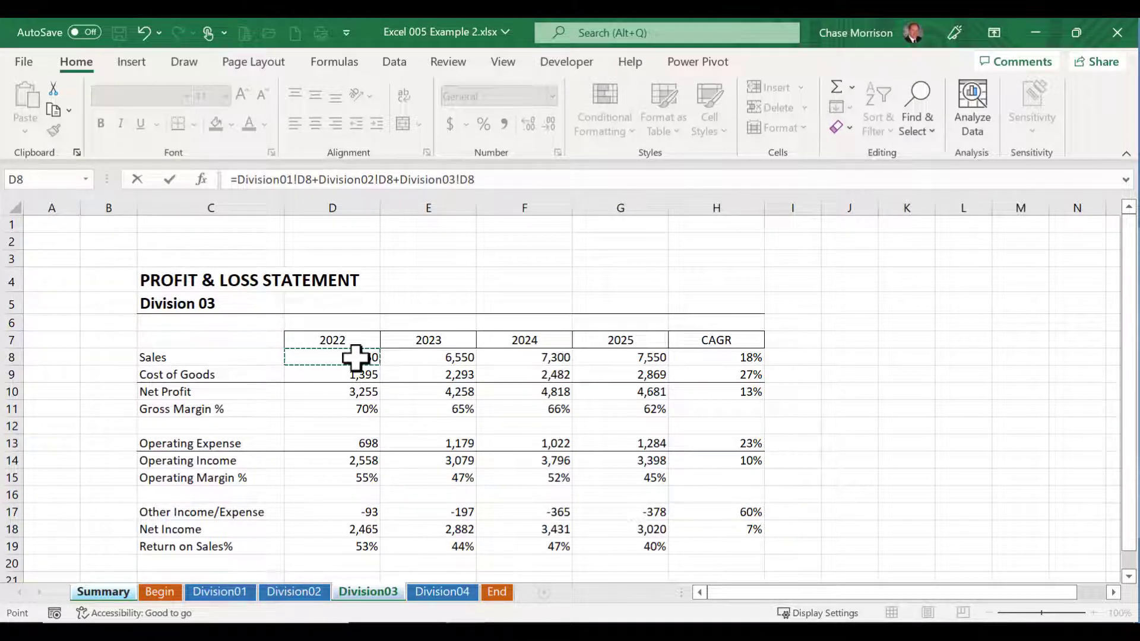
type("+")
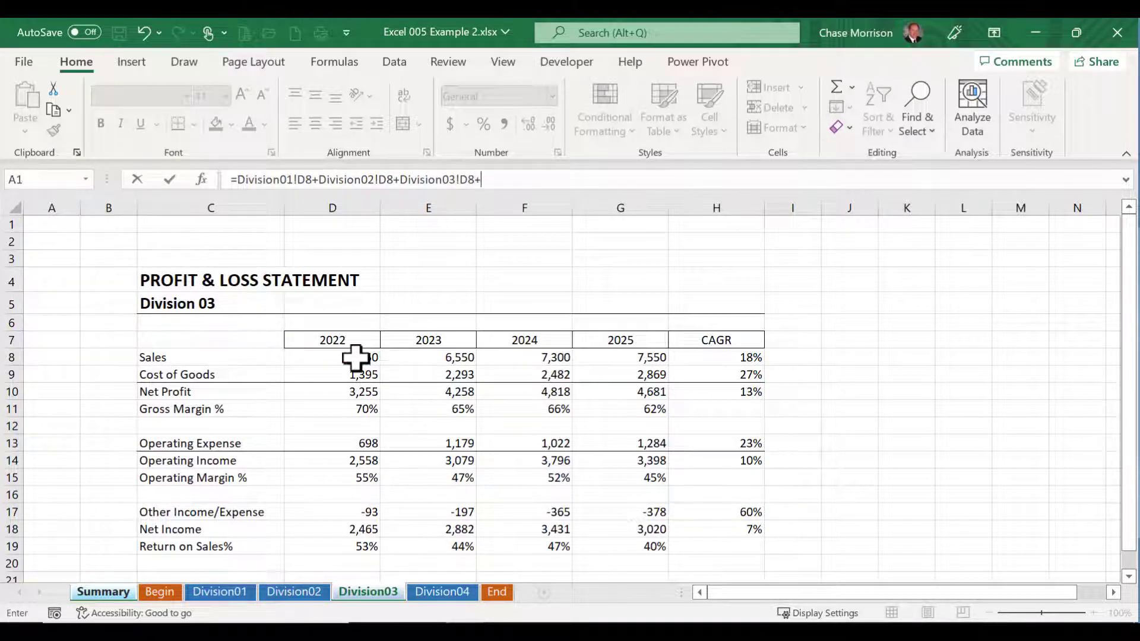
left_click(440, 593)
left_click(338, 360)
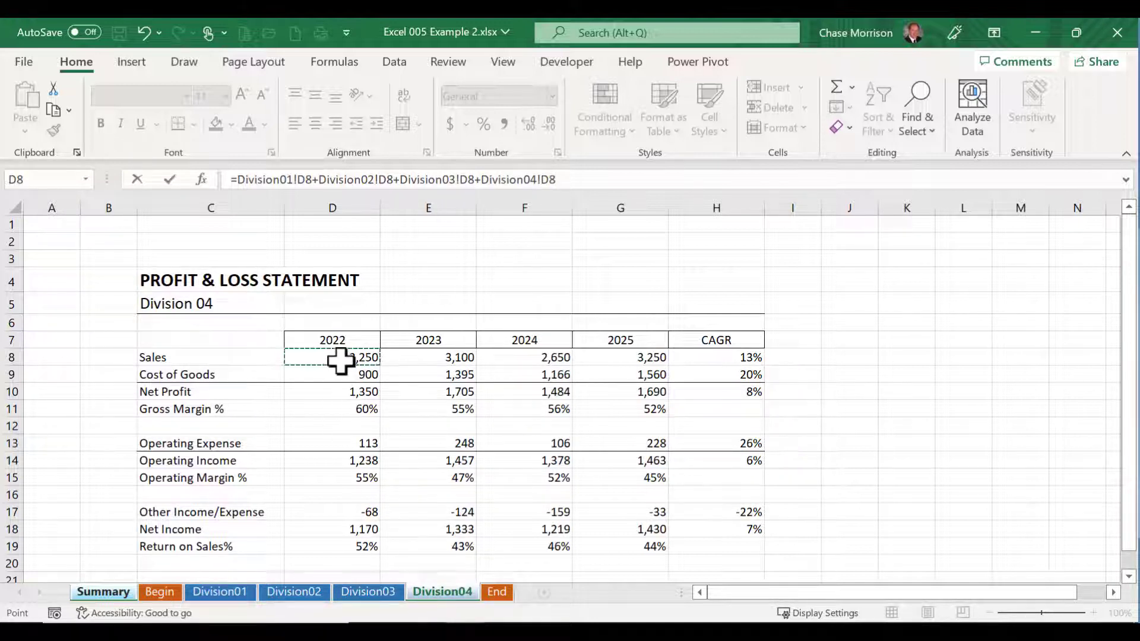
key("Return")
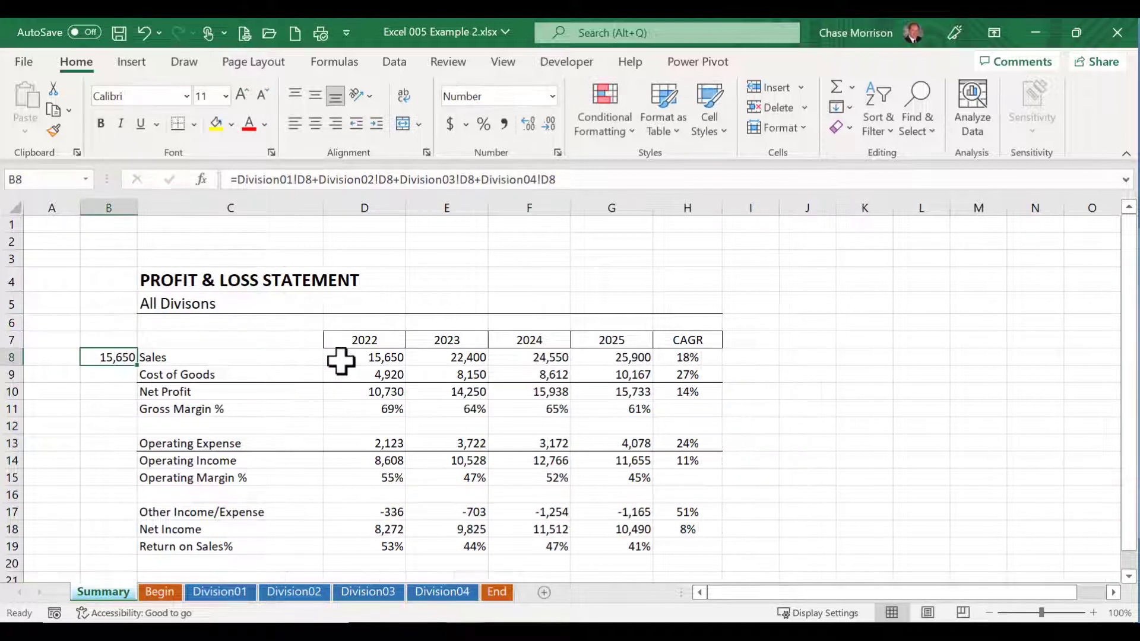
Step: Compare B8 with the 2022 Sales cell D8 on the Summary sheet and examine the full B8 addition formula
left_click(385, 359)
left_click(99, 358)
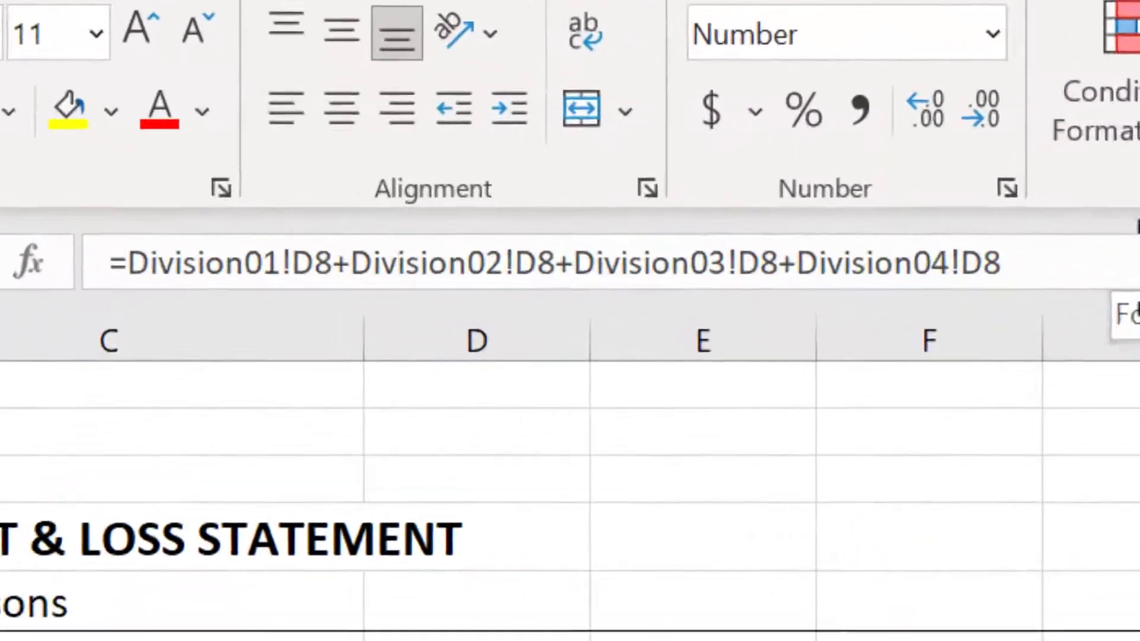
left_click(1000, 262)
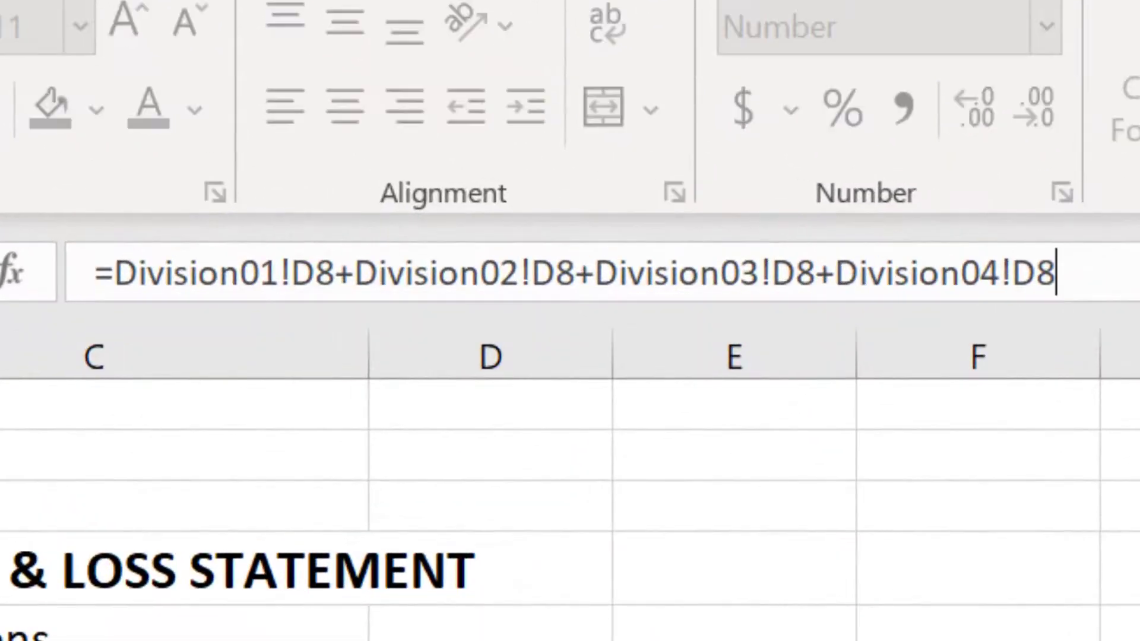
left_click_drag(1001, 263, 101, 242)
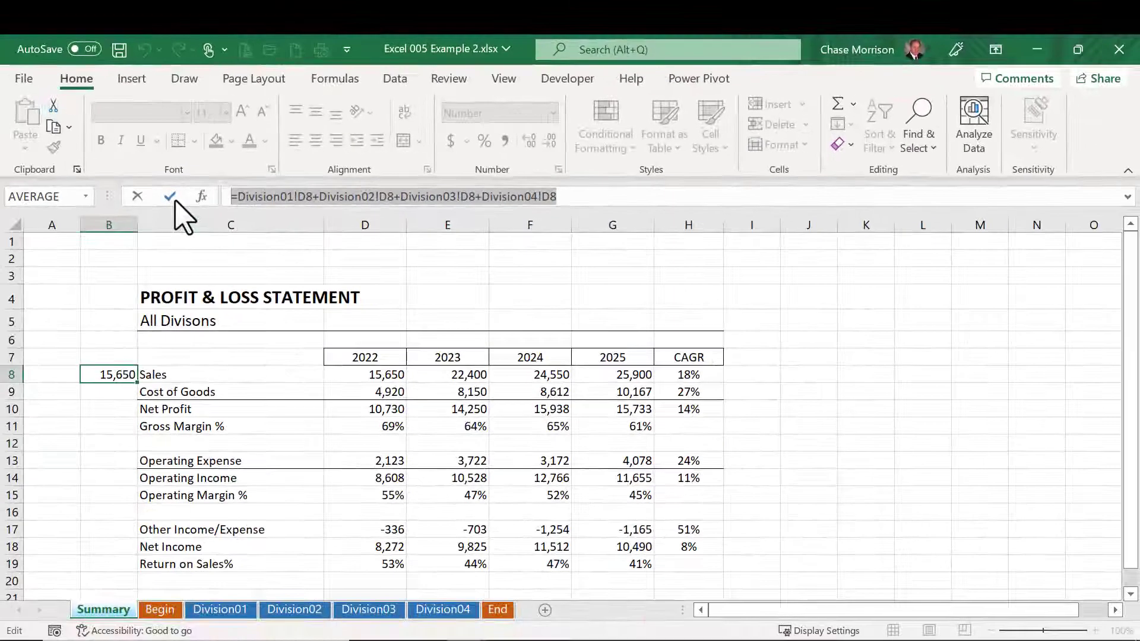
left_click(170, 196)
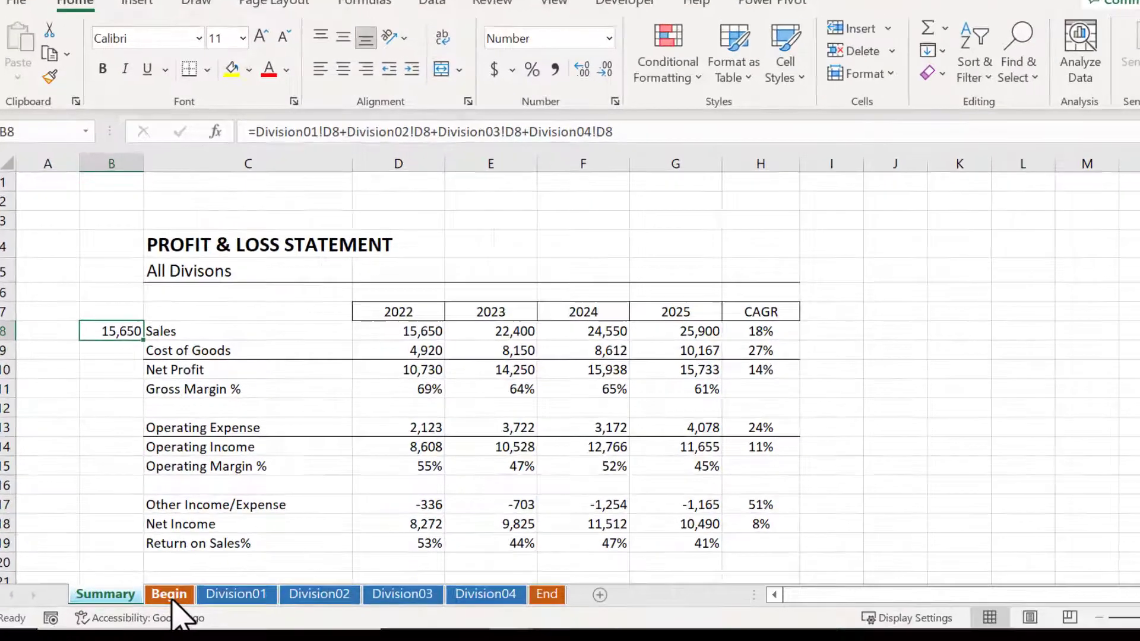
Step: Inspect the Begin and End sheets that bracket the four division sheets
left_click(161, 612)
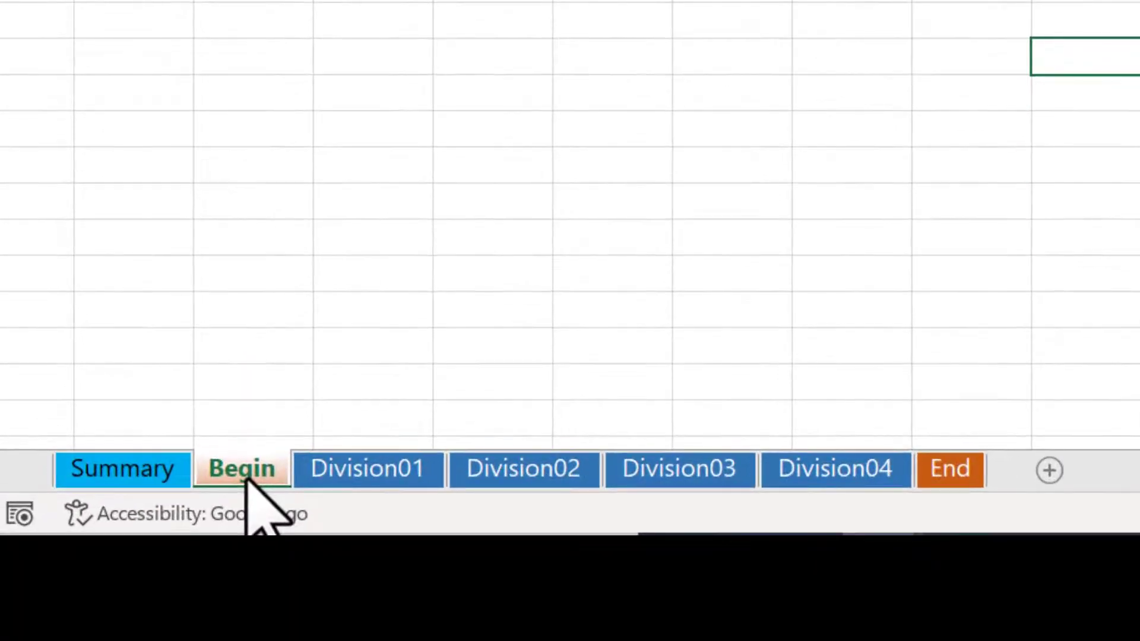
left_click(967, 466)
left_click(249, 463)
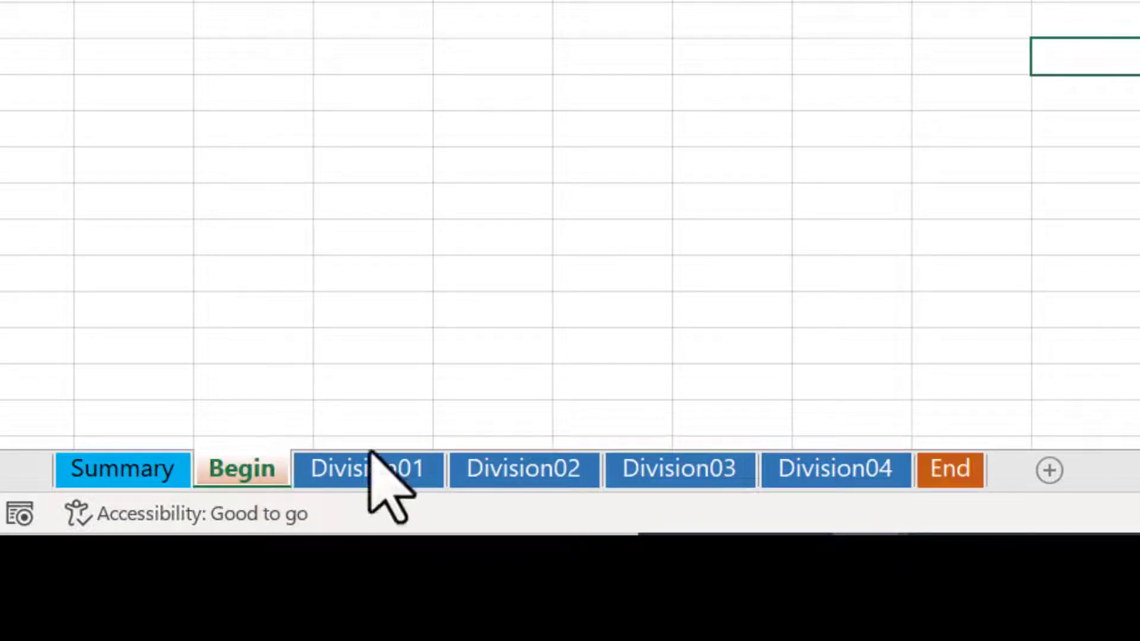
left_click(941, 478)
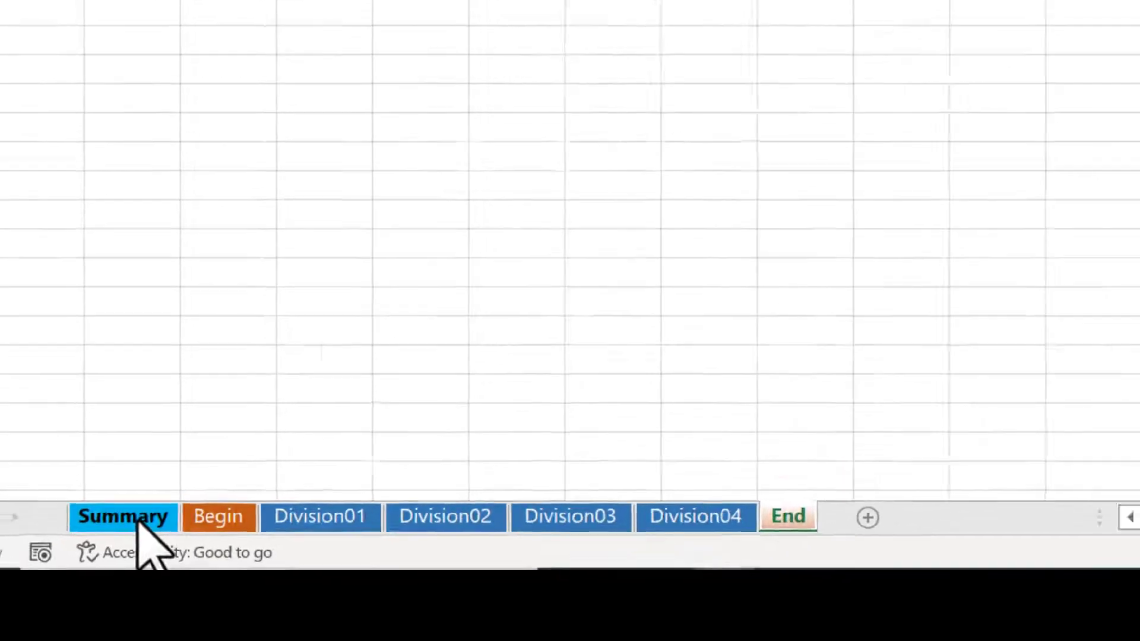
Step: Examine the =SUM(Begin:End!D8) formula in Summary cell D8 and compare it with the sheet-by-sheet addition in B8
left_click(141, 475)
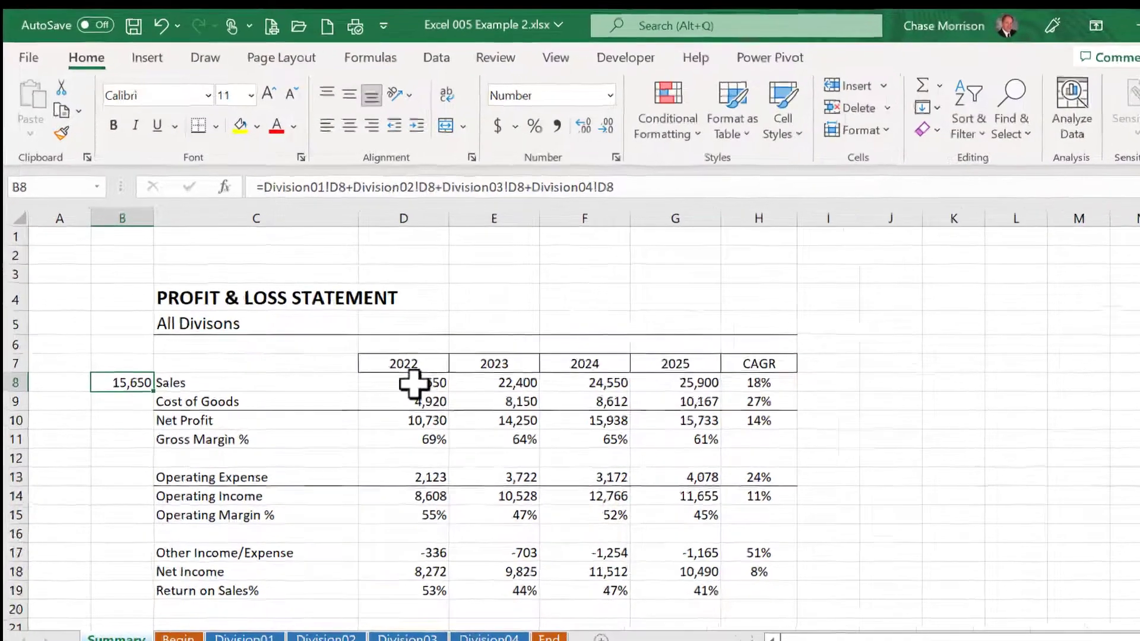
left_click(395, 361)
left_click(726, 255)
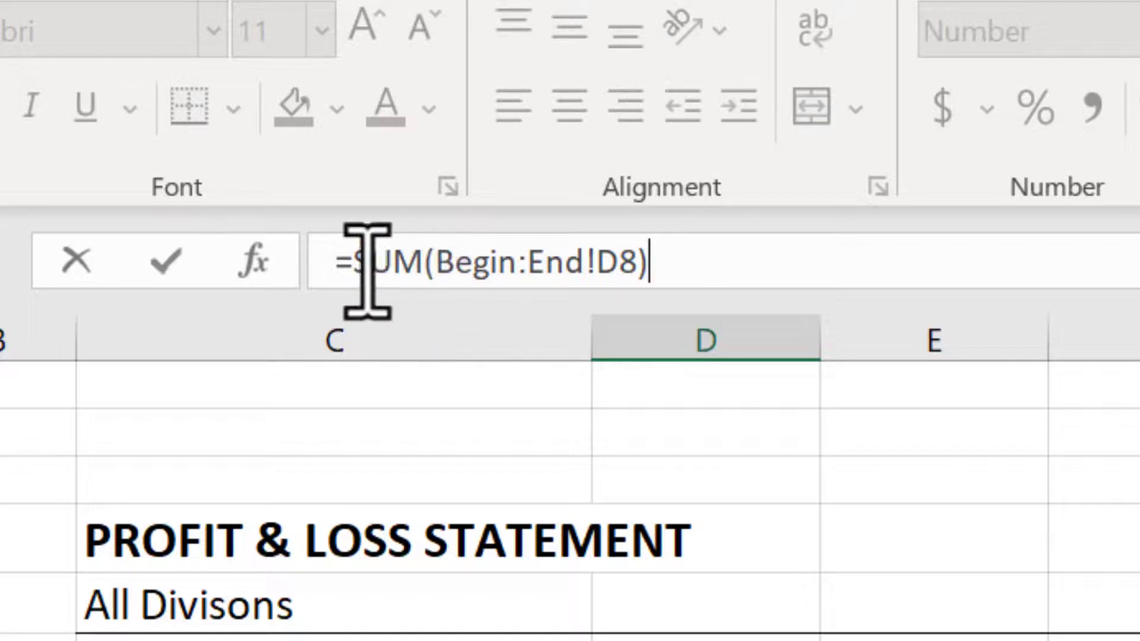
left_click_drag(359, 271, 643, 267)
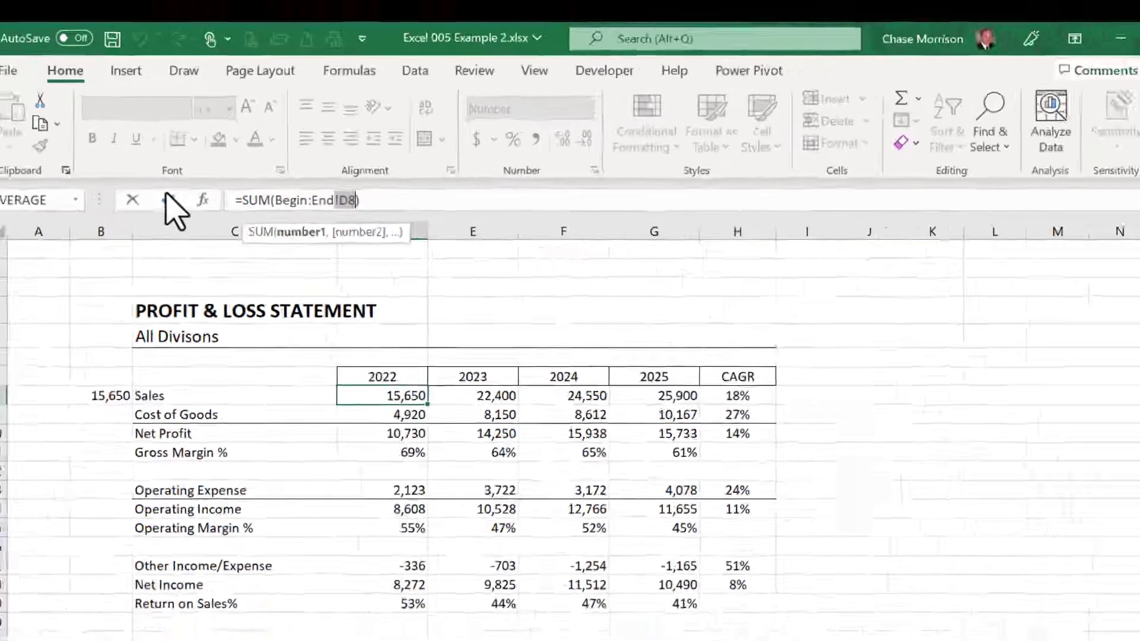
left_click(165, 260)
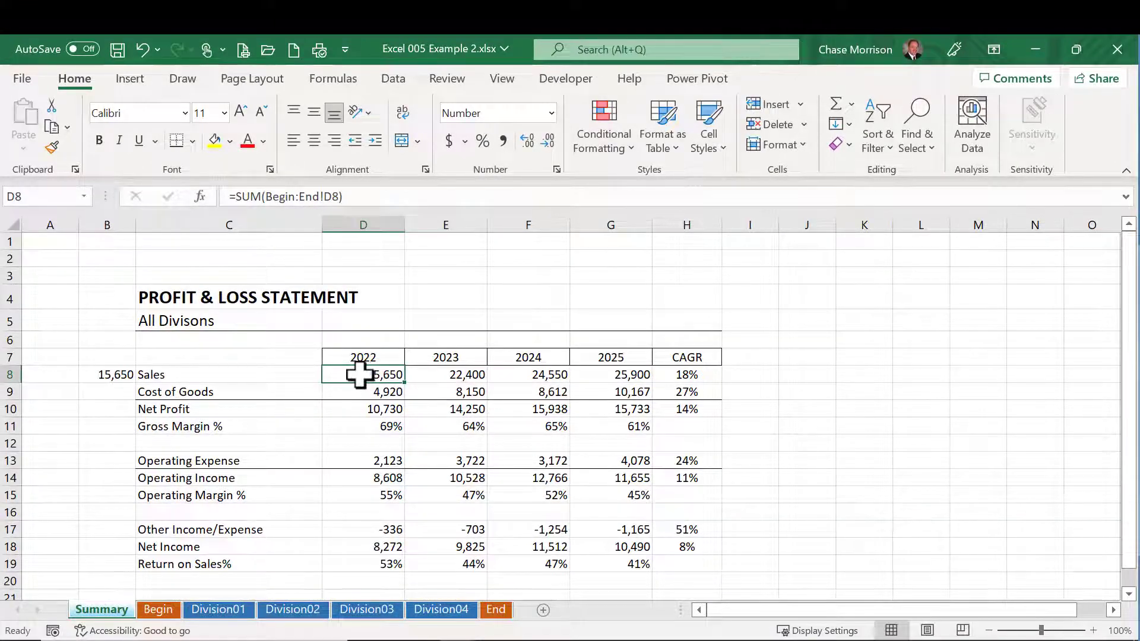
left_click(102, 374)
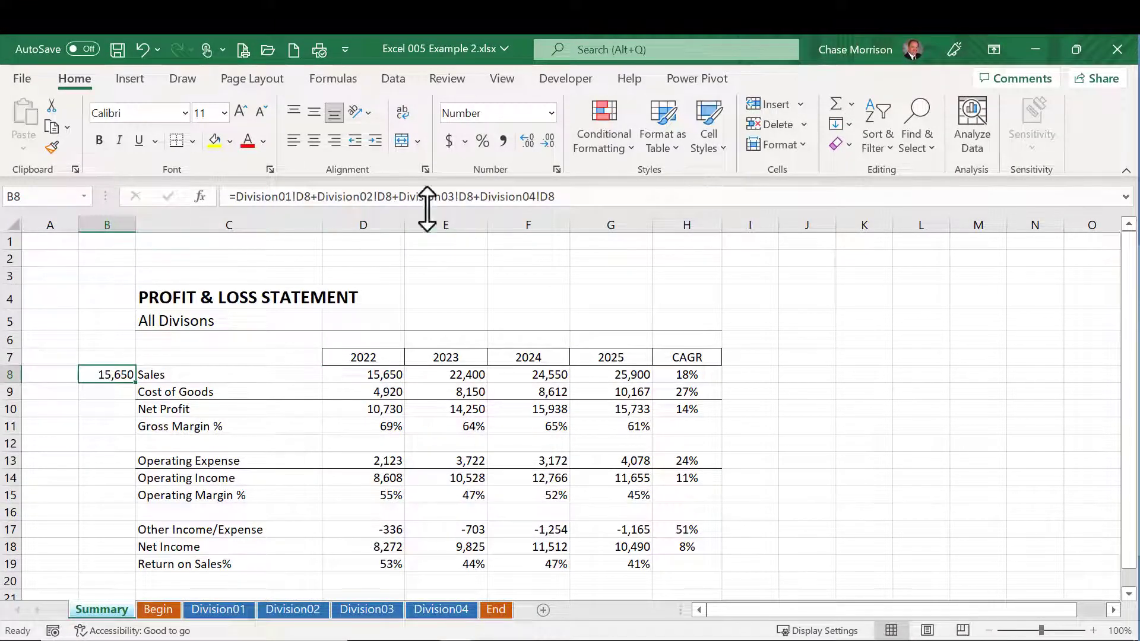
left_click(377, 375)
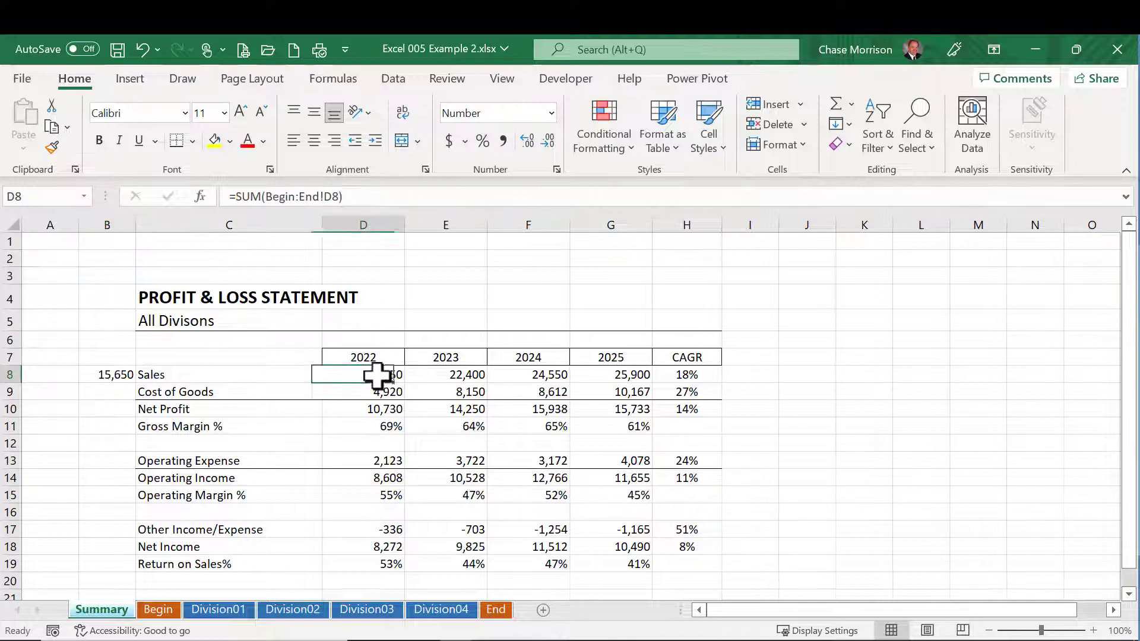
left_click(840, 396)
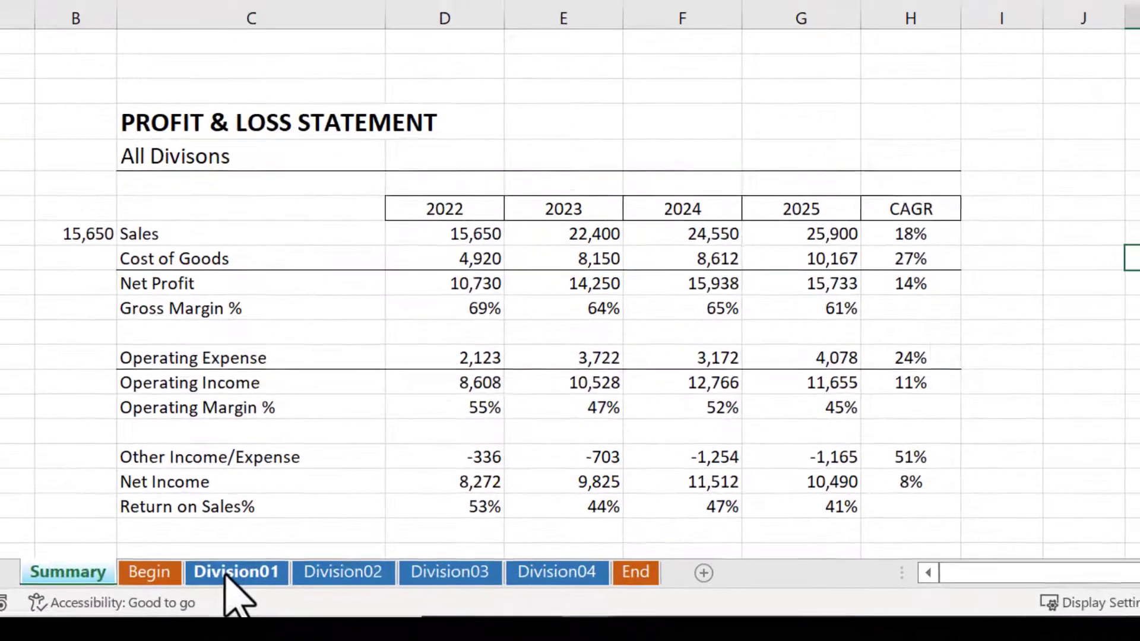
Step: Move the Division01 and Division02 sheets out of the Begin-to-End range, placing them after End, and check the Summary after each move
mouse_move(209, 615)
left_mouse_down()
mouse_move(681, 563)
mouse_move(131, 530)
mouse_move(689, 569)
left_mouse_up()
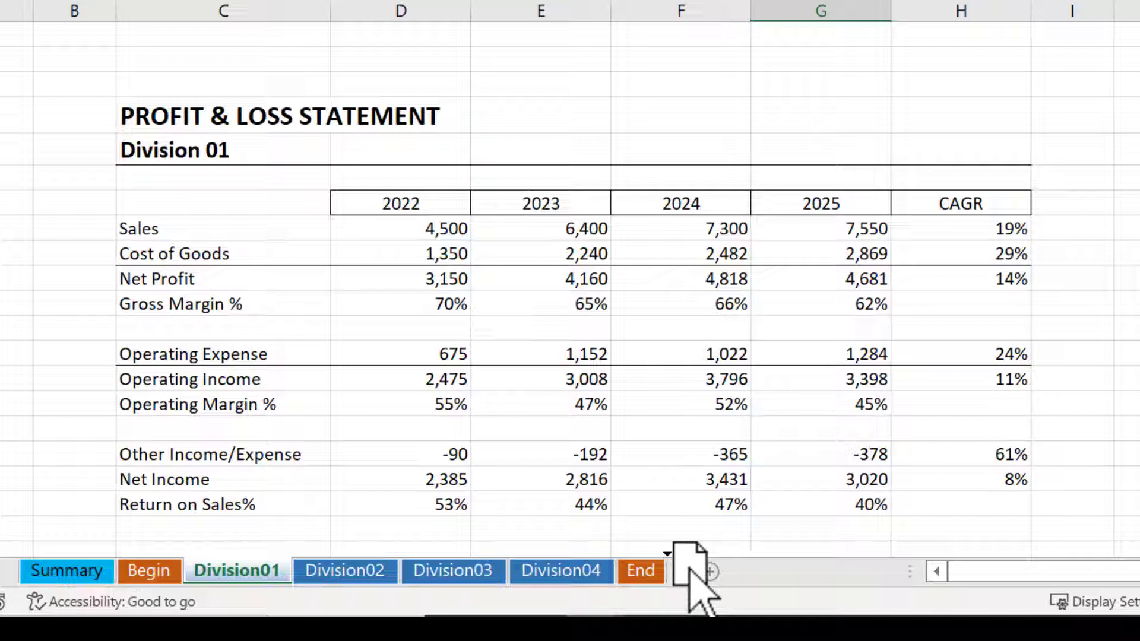
left_click_drag(690, 567, 684, 565)
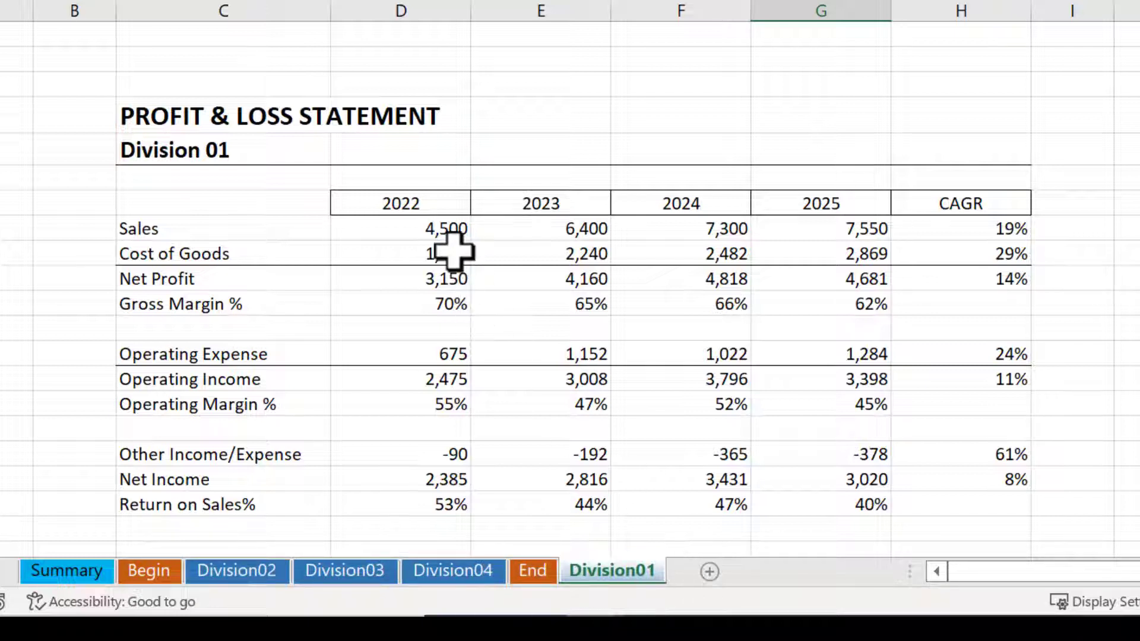
left_click(70, 574)
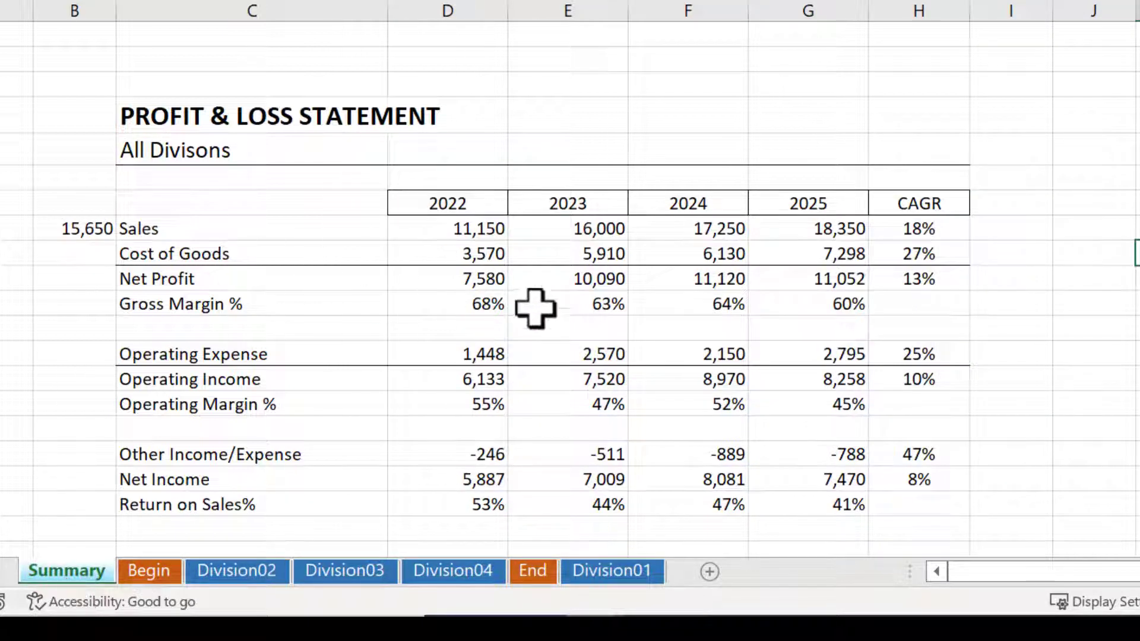
left_click(444, 227)
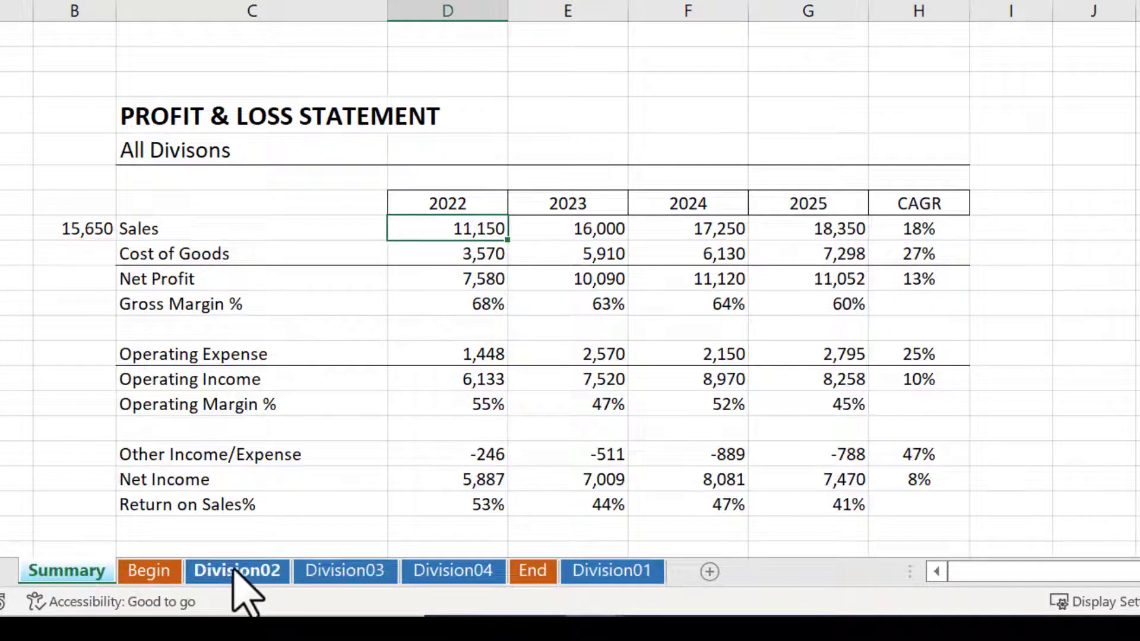
left_click_drag(237, 573, 700, 585)
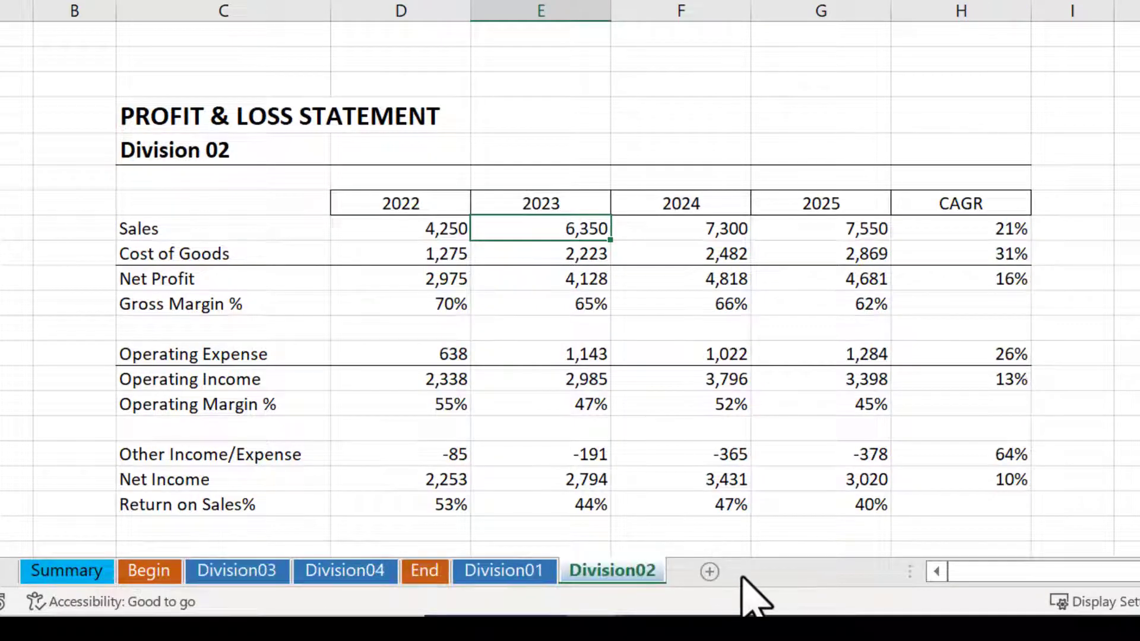
left_click(70, 572)
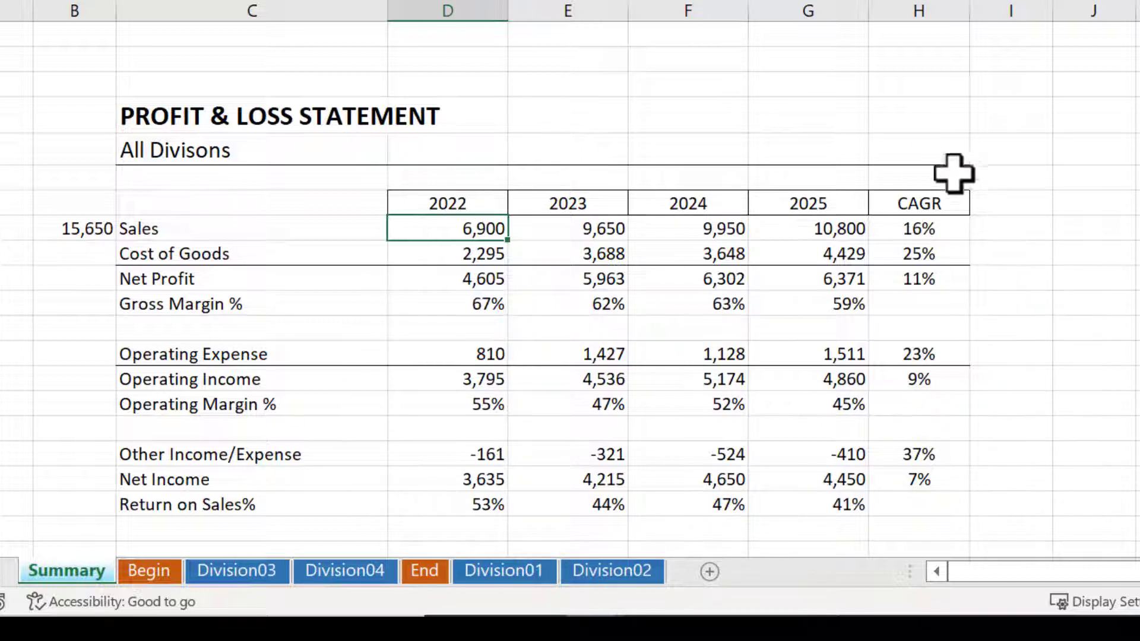
Step: Remove the Division01 and Division02 references from cell B8, making it =Division03!D8+Division04!D8, and compare it with the 3D SUM in D8
left_click(56, 229)
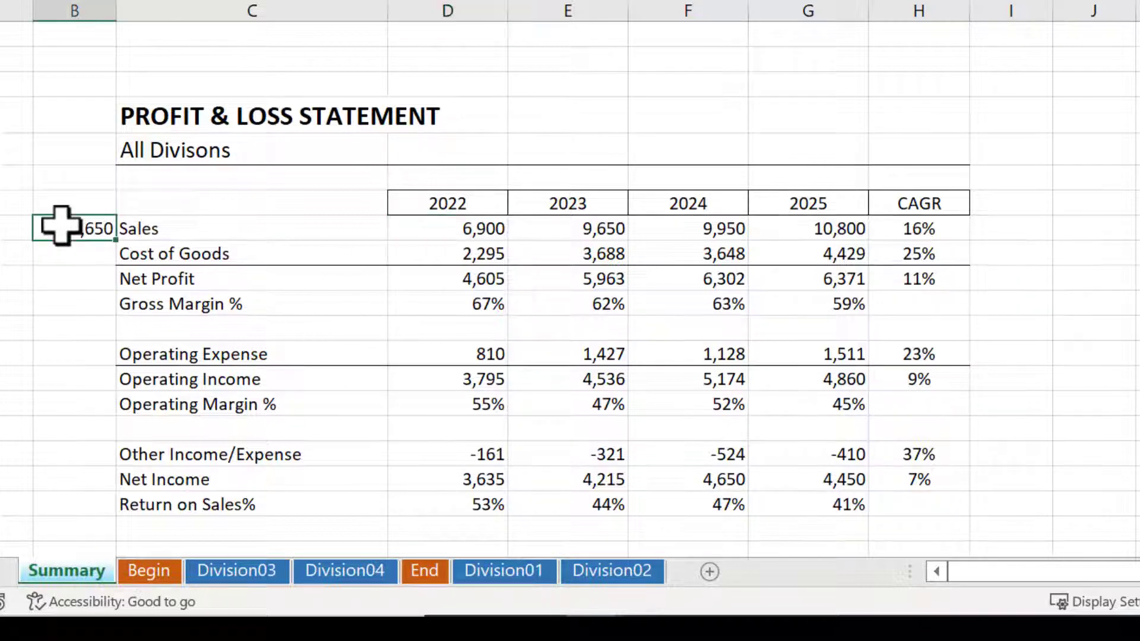
left_click(692, 48)
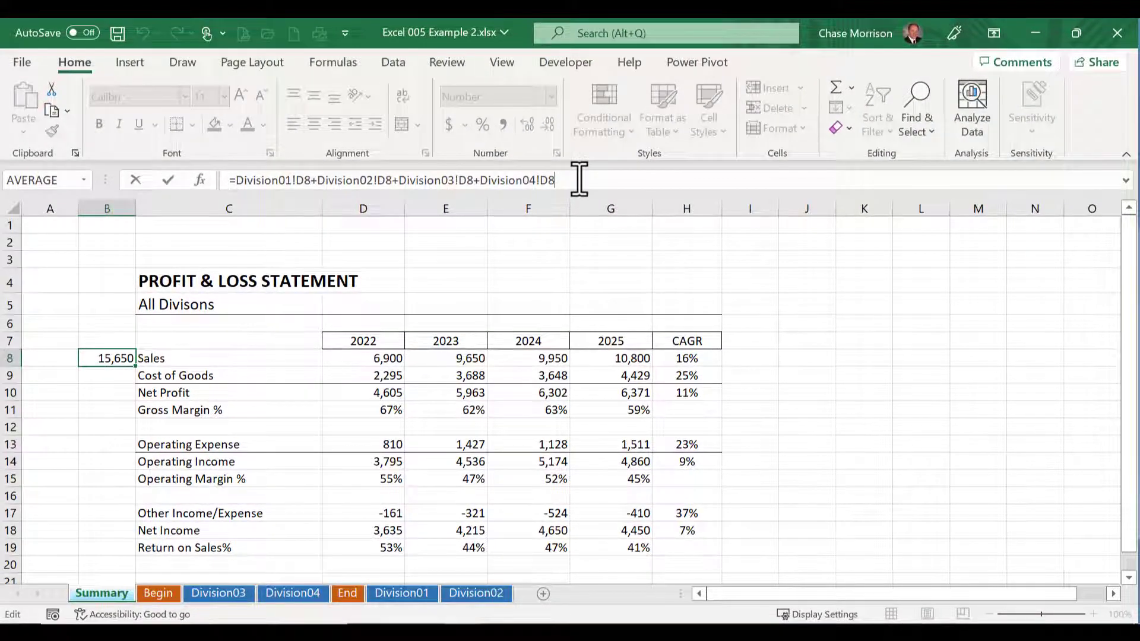
left_click(394, 180)
key("BackSpace")
key("BackSpace")
key("BackSpace")
key("BackSpace")
key("BackSpace")
key("BackSpace")
key("BackSpace")
key("BackSpace")
key("BackSpace")
key("BackSpace")
key("BackSpace")
key("BackSpace")
key("BackSpace")
key("BackSpace")
key("BackSpace")
key("BackSpace")
key("BackSpace")
key("BackSpace")
key("BackSpace")
key("BackSpace")
key("BackSpace")
key("BackSpace")
key("BackSpace")
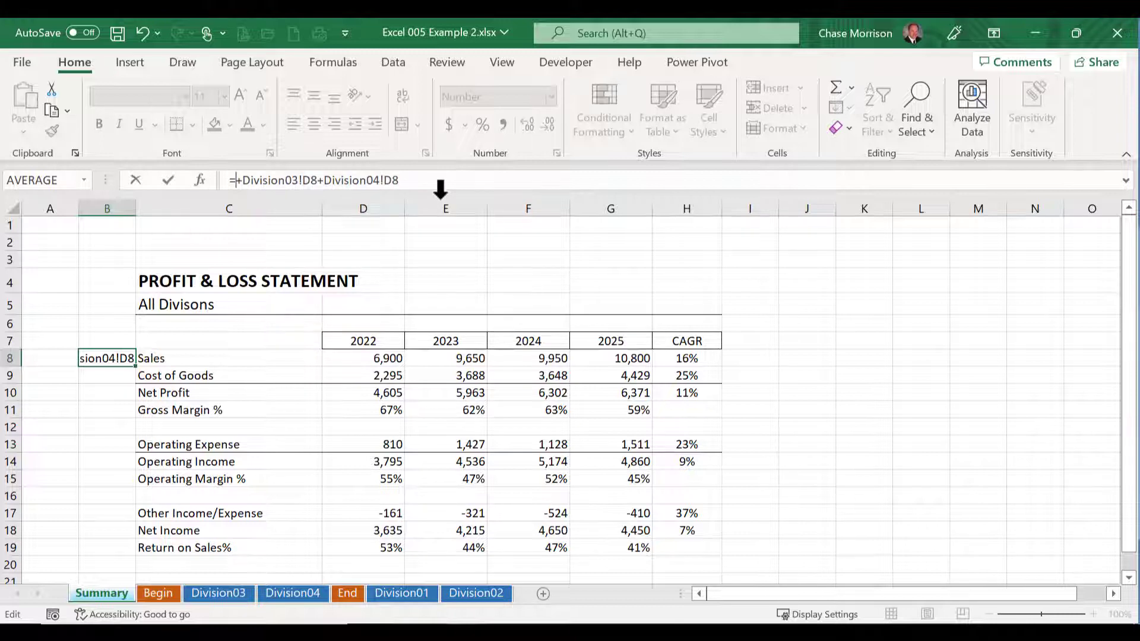
key("Delete")
key("ctrl+Return")
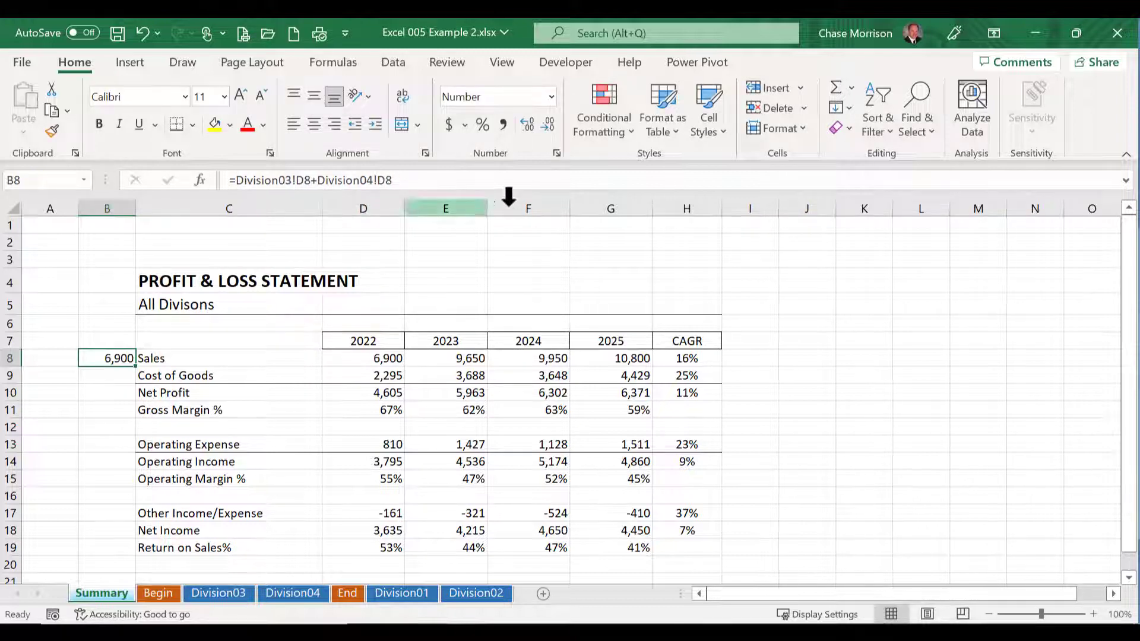
left_click(357, 363)
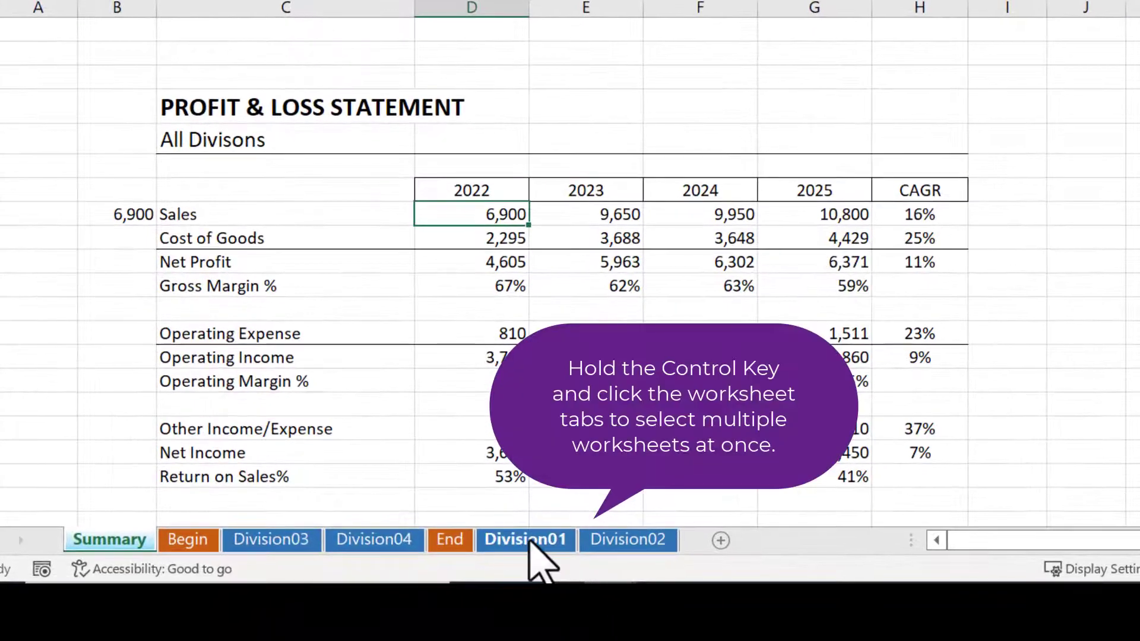
Step: Select the Division01 and Division02 sheets together, move them between Begin and Division03, and return to the Summary sheet
left_click(408, 595)
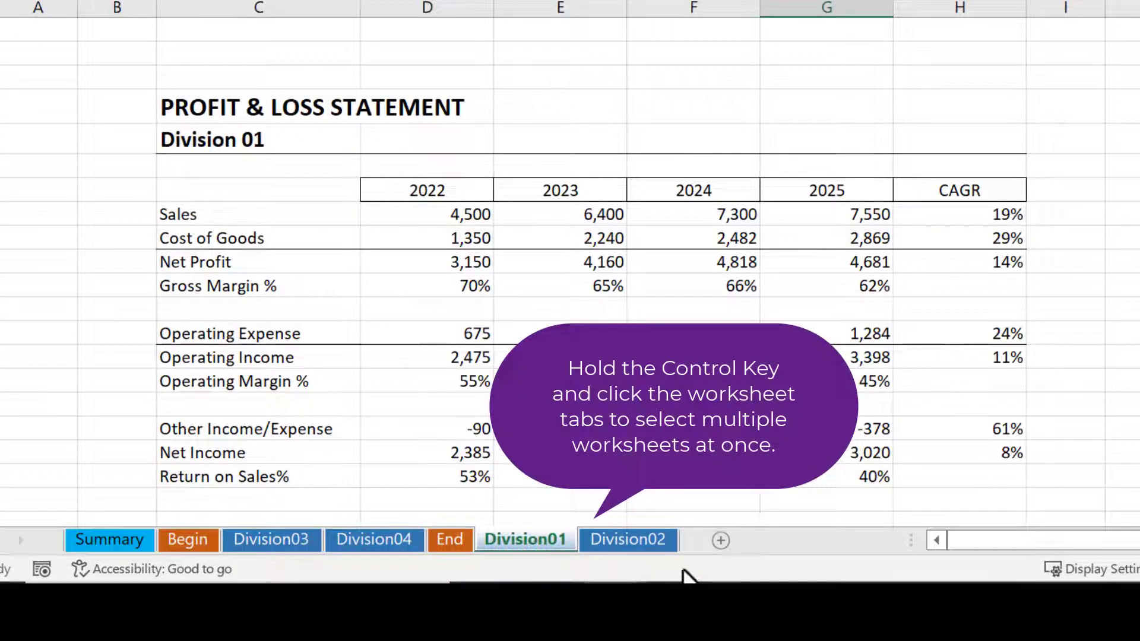
left_click(637, 538, "ctrl")
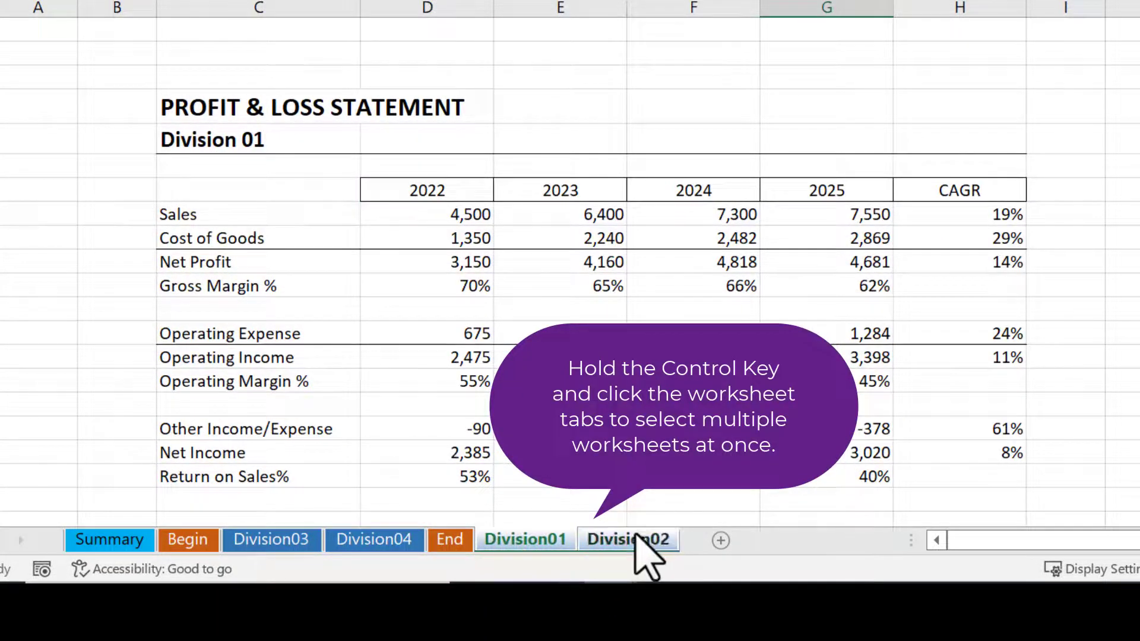
left_click_drag(638, 536, 288, 545)
left_click(107, 539)
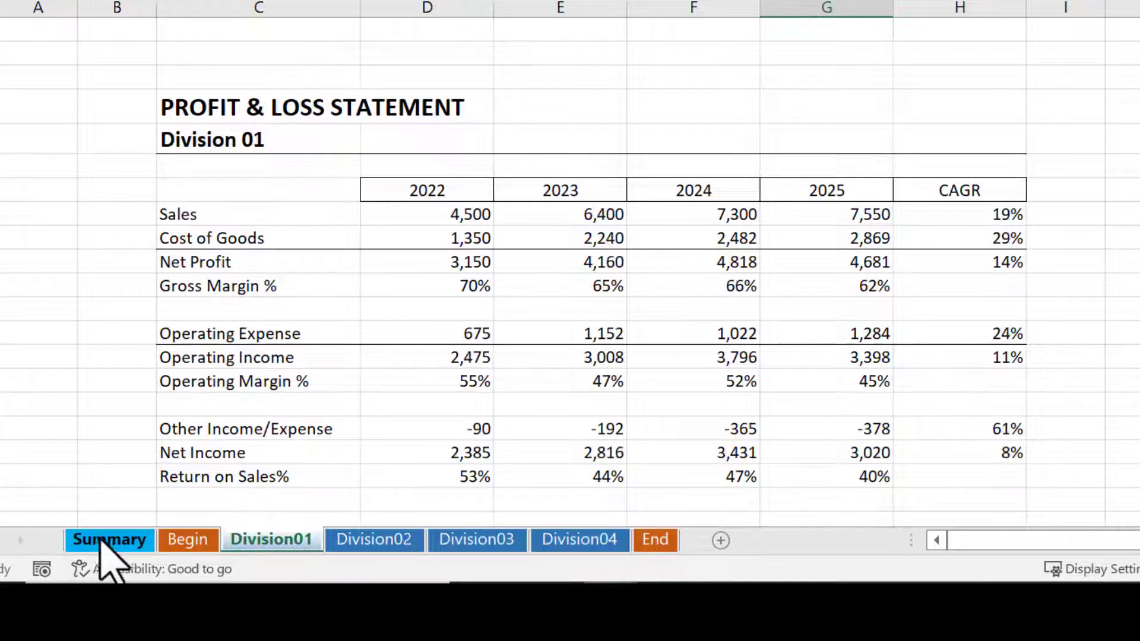